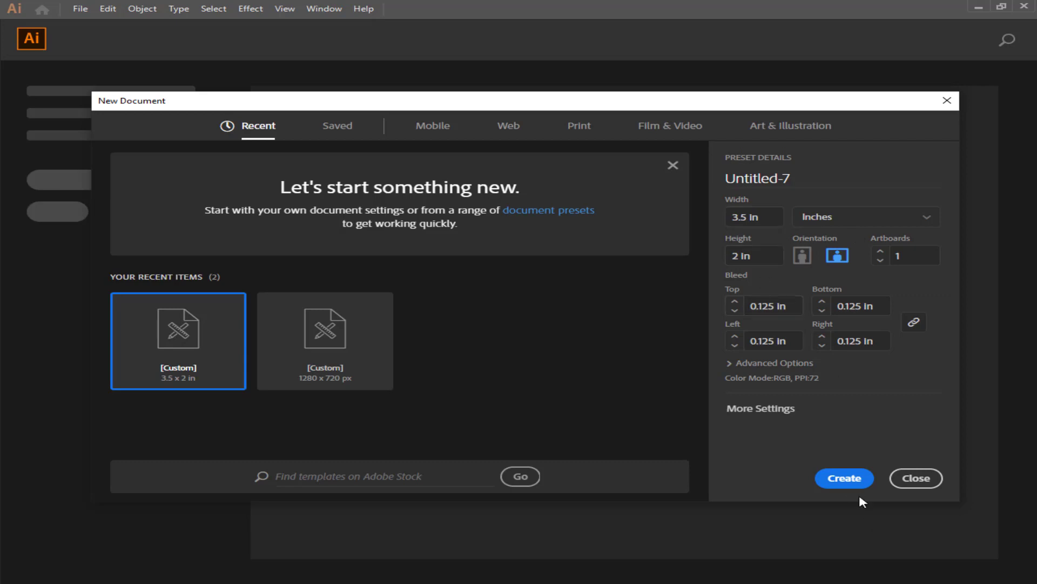
# Confirm the 3.5 × 2 in landscape settings with 0.125 in bleed to create Untitled-7.
pyautogui.click(846, 479)
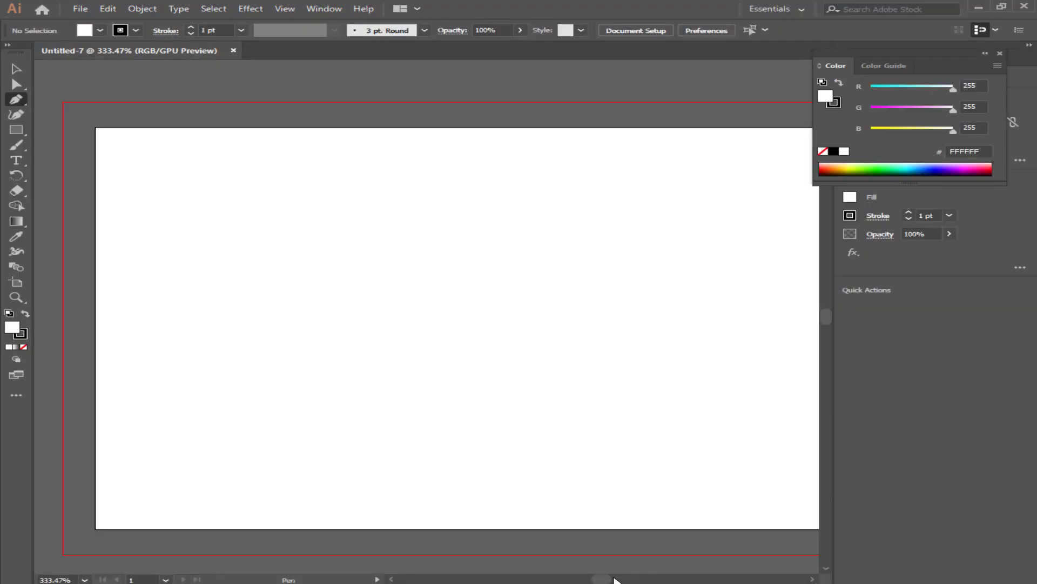
# Draw a 3.75 × 2.25 in rectangle covering the card's full bleed area.
pyautogui.moveTo(607, 578); pyautogui.dragTo(611, 579)
pyautogui.scroll(-2, 560, 489)
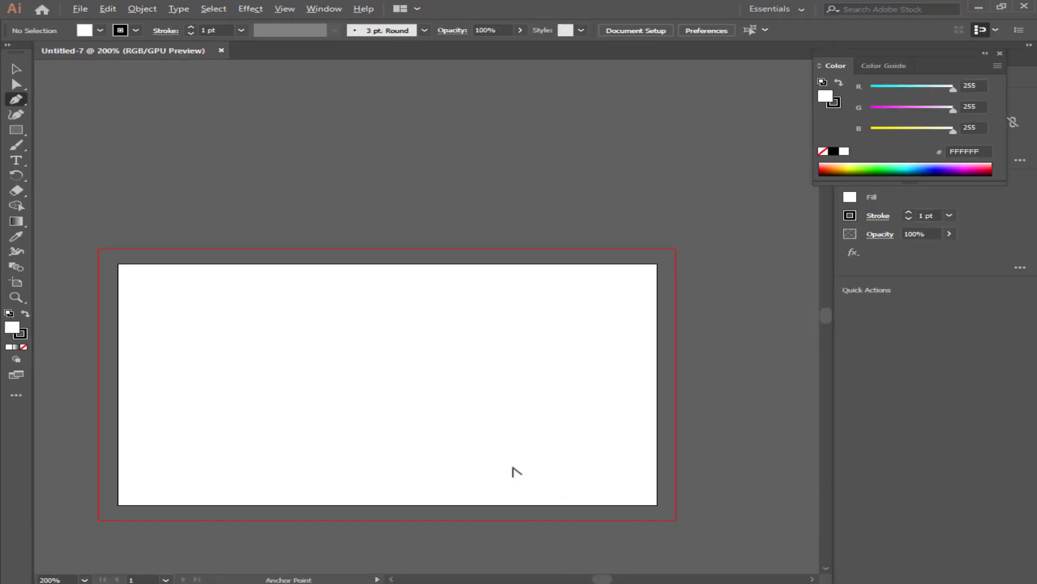
pyautogui.scroll(-1, 516, 472)
pyautogui.scroll(-1, 630, 574)
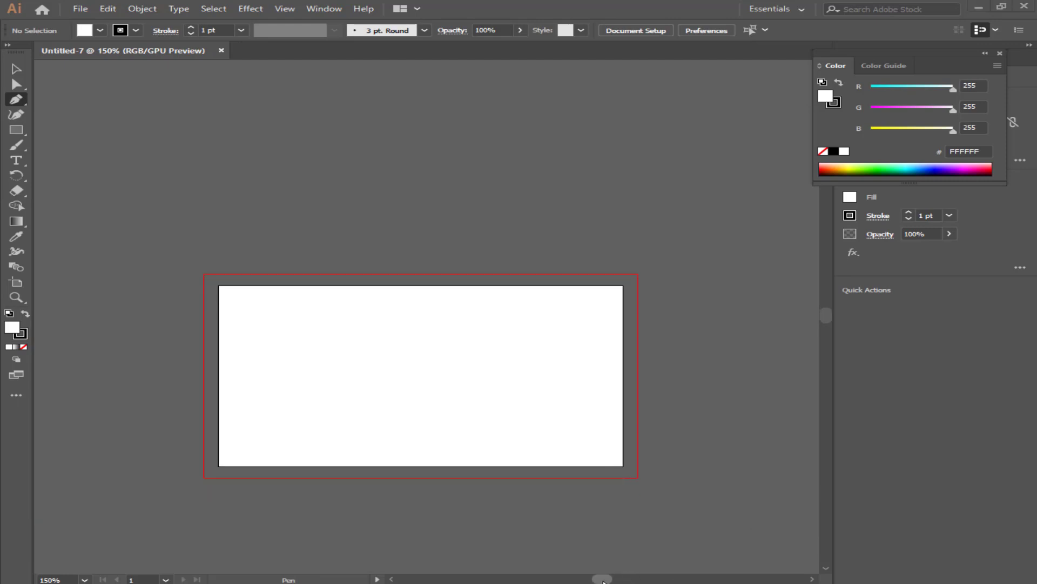
pyautogui.moveTo(604, 581); pyautogui.dragTo(602, 580)
pyautogui.scroll(-1, 583, 484)
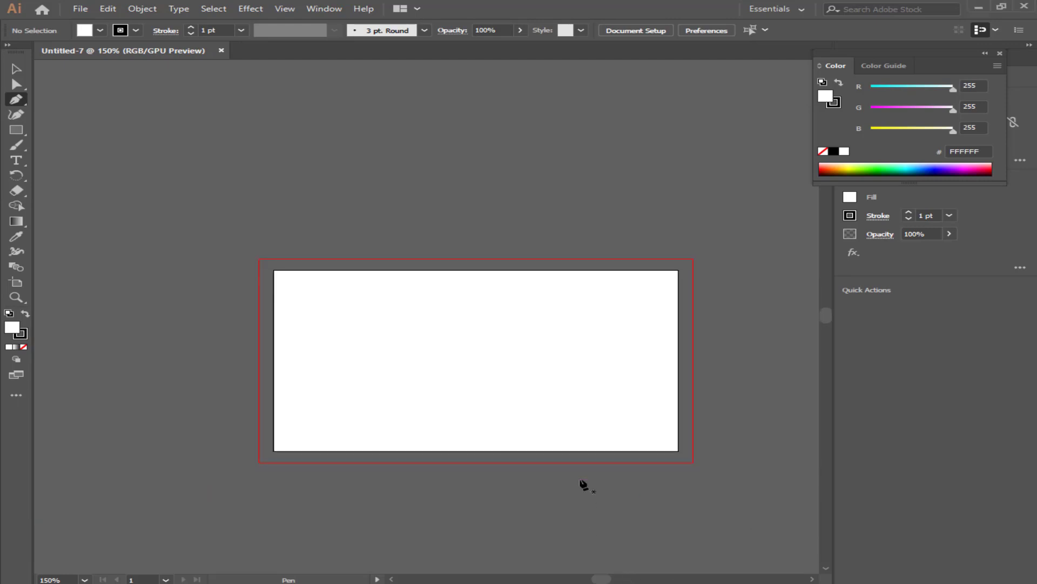
pyautogui.scroll(1, 549, 449)
pyautogui.scroll(1, 595, 333)
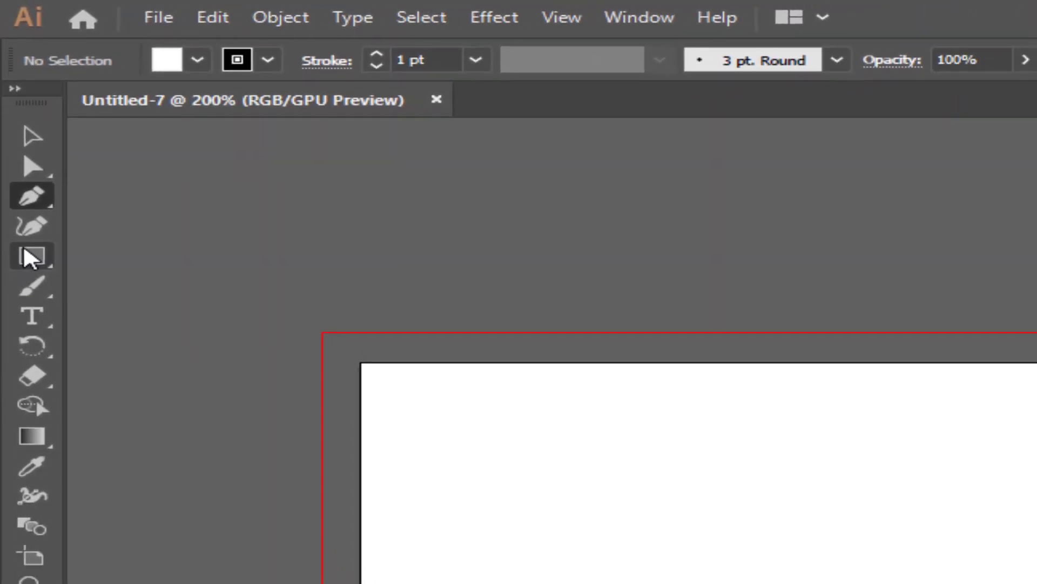
pyautogui.click(31, 257)
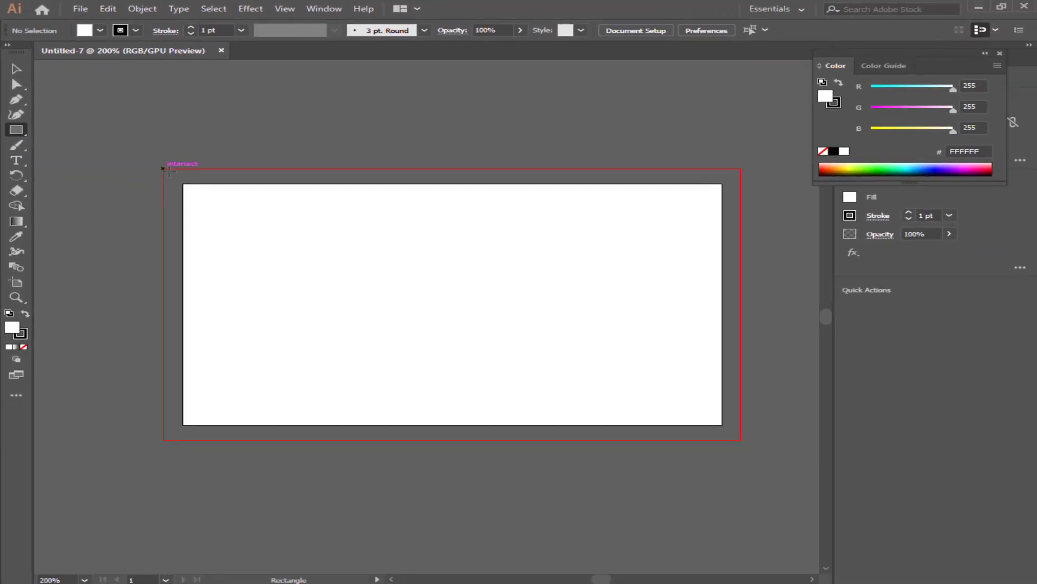
pyautogui.moveTo(164, 169); pyautogui.dragTo(741, 438)
# Select the white background rectangle and lock it with Ctrl+2.
pyautogui.click(19, 71)
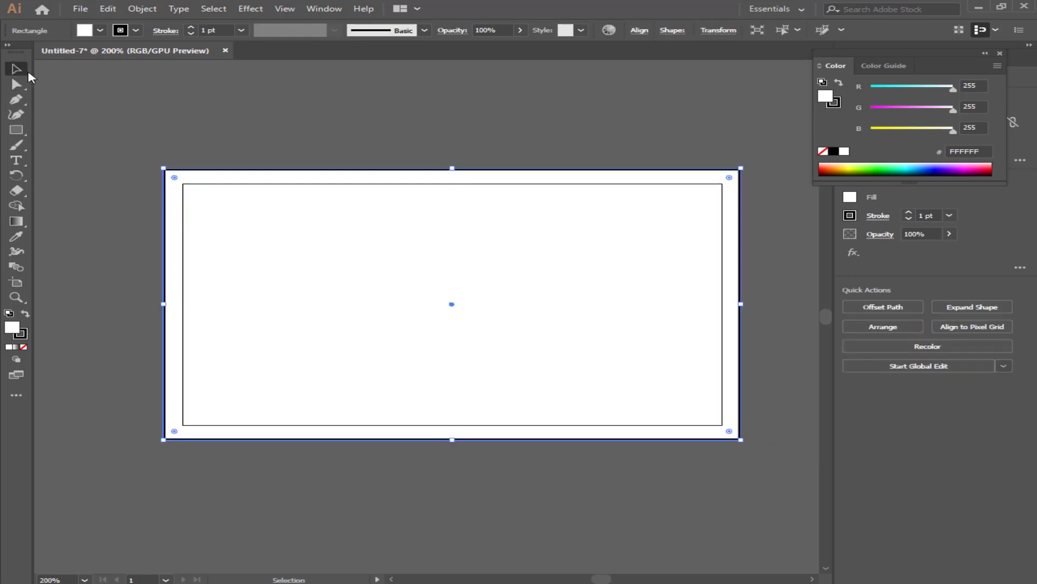
pyautogui.click(260, 118)
pyautogui.click(473, 221)
pyautogui.hotkey('ctrl', '2')
pyautogui.hotkey('ctrl', '2')
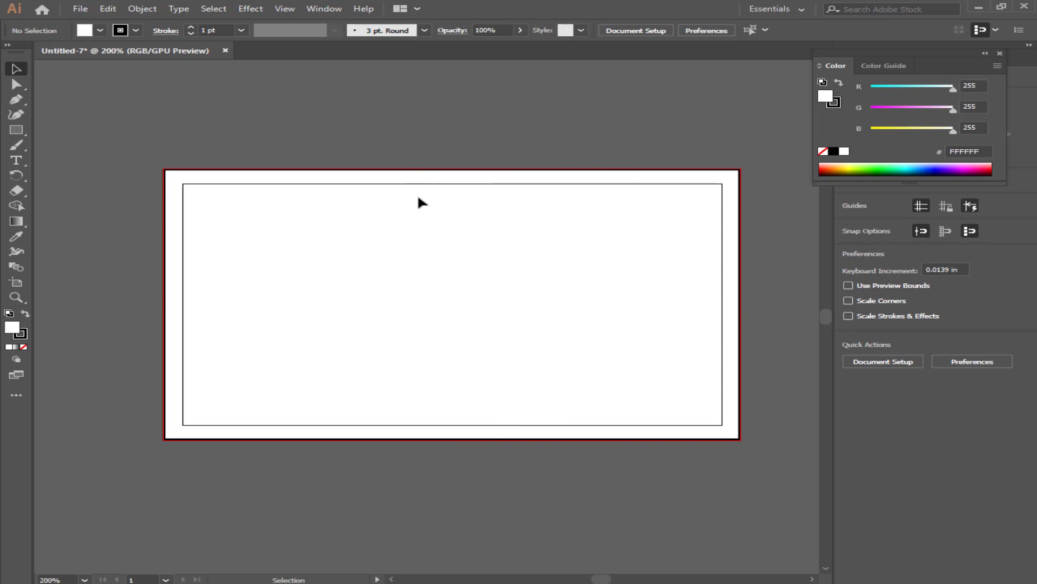
pyautogui.scroll(1, 423, 202)
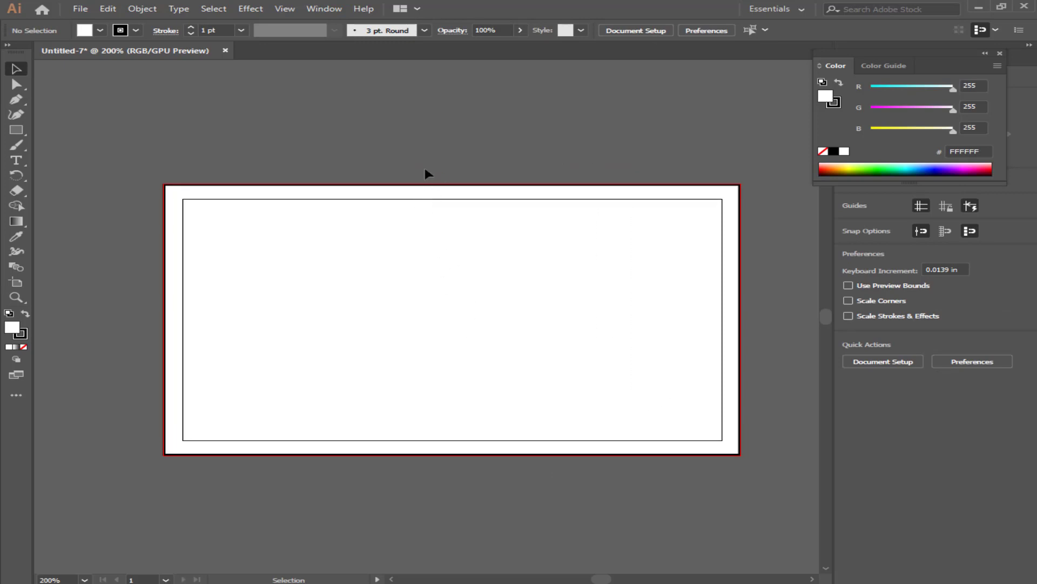
# Place fdgfdgfdg.png as a linked reference image above the artboard.
pyautogui.click(80, 9)
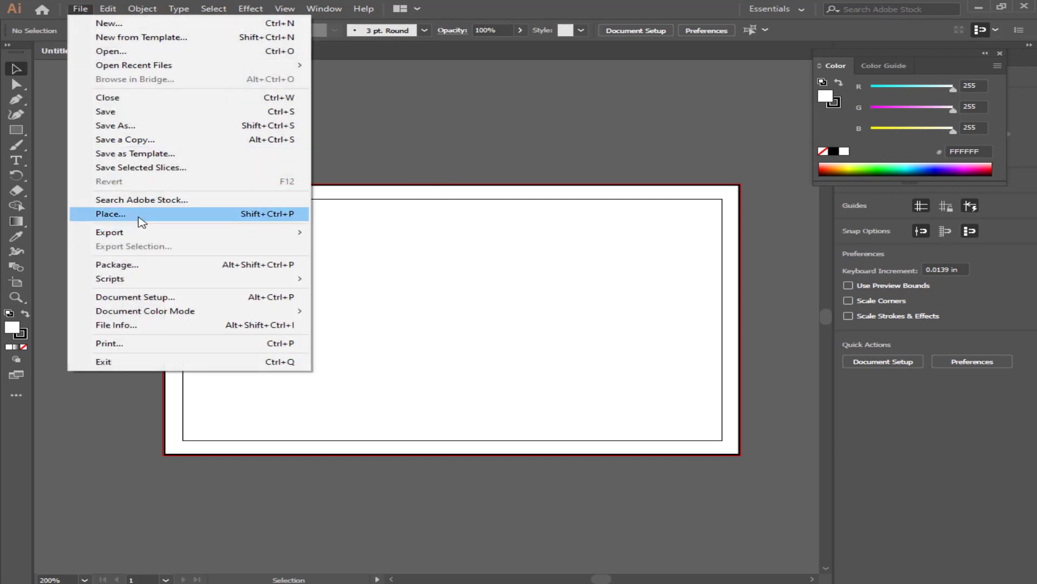
pyautogui.click(137, 219)
pyautogui.doubleClick(184, 132)
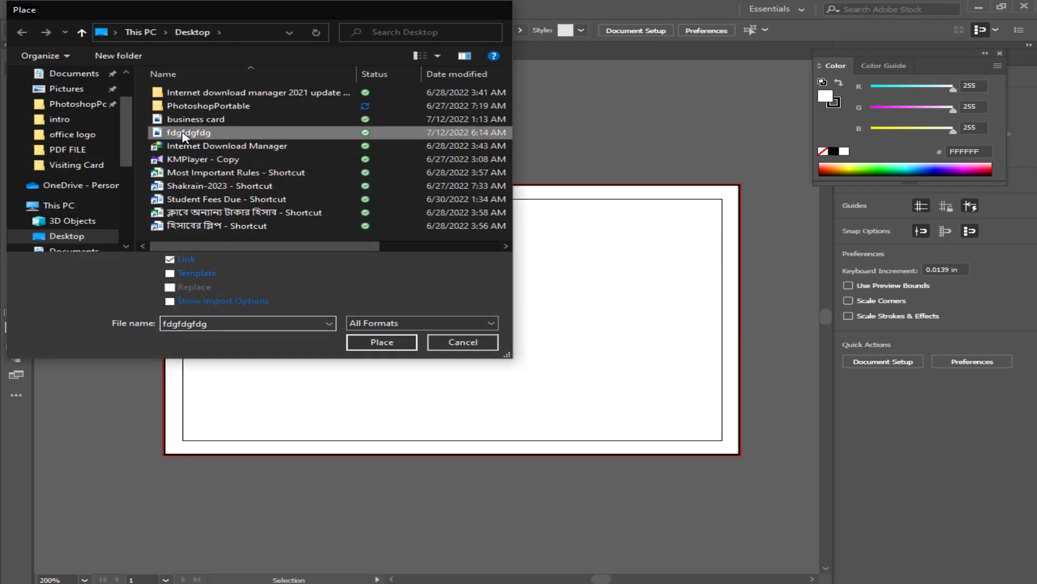
pyautogui.moveTo(188, 126); pyautogui.dragTo(310, 177)
pyautogui.click(212, 131)
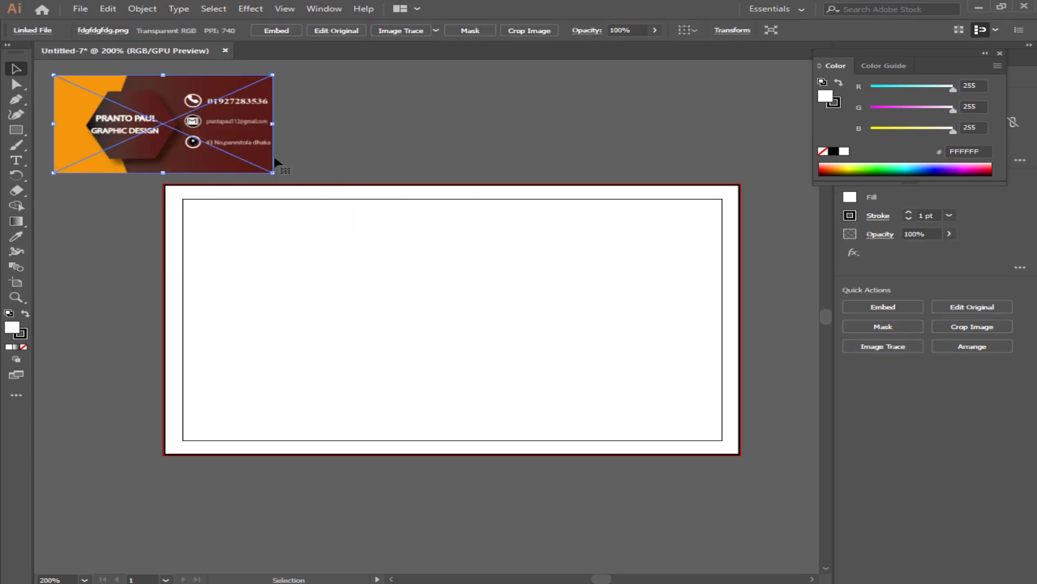
pyautogui.click(377, 133)
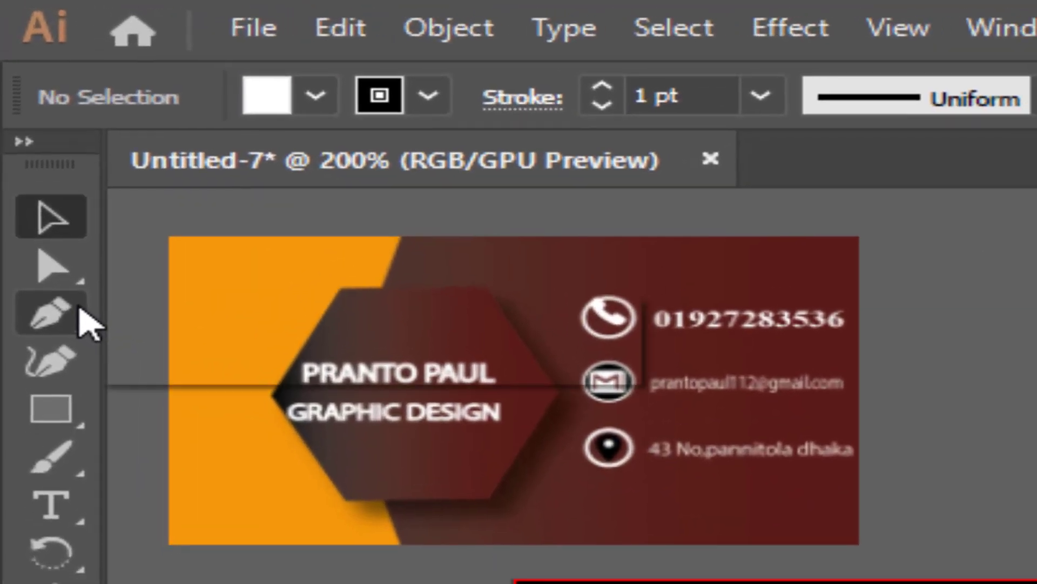
# Pen a closed, unfilled path over the artboard's left side with a curved right edge.
pyautogui.click(80, 323)
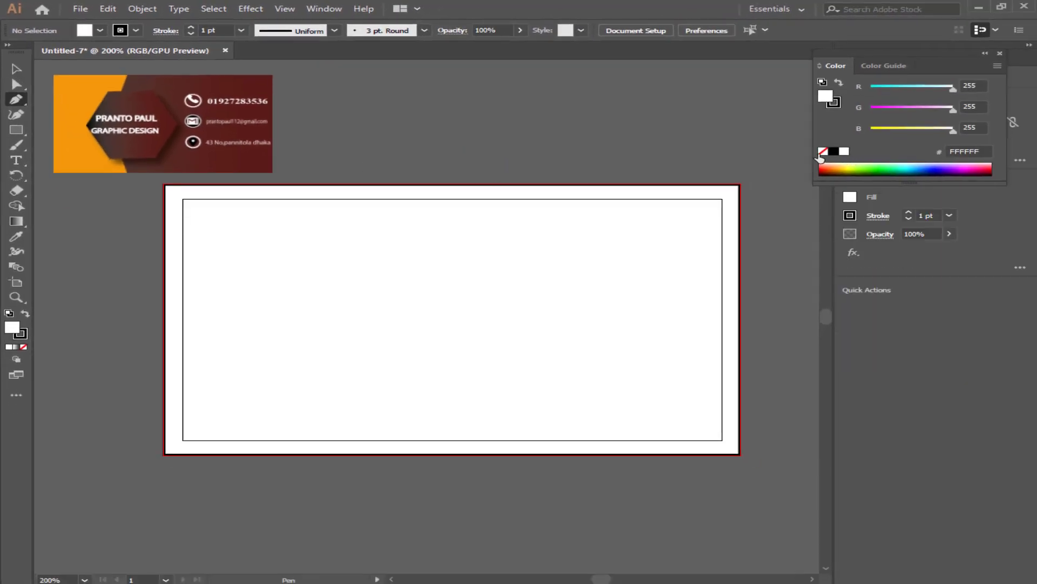
pyautogui.click(823, 151)
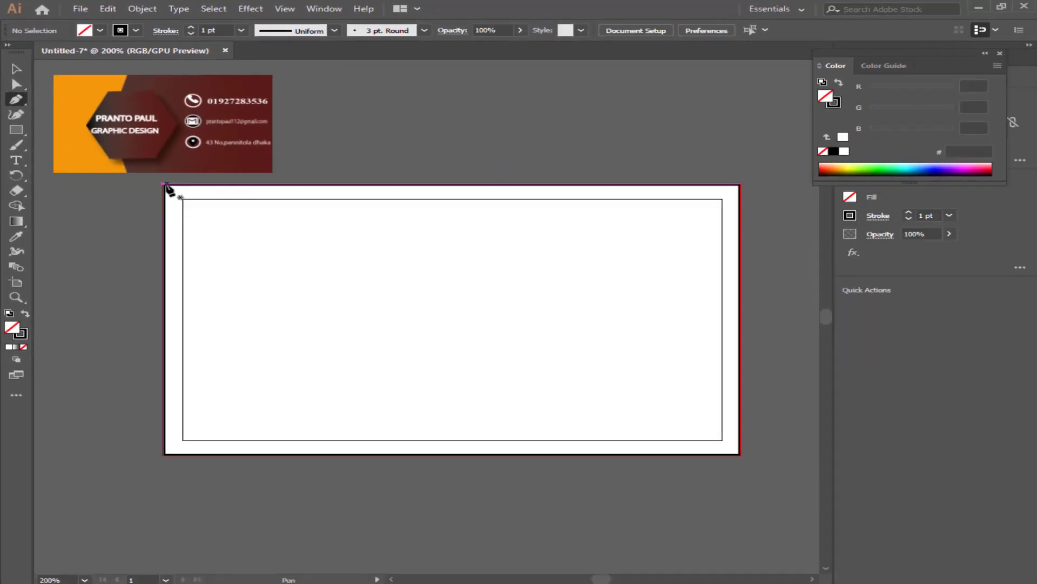
pyautogui.click(163, 185)
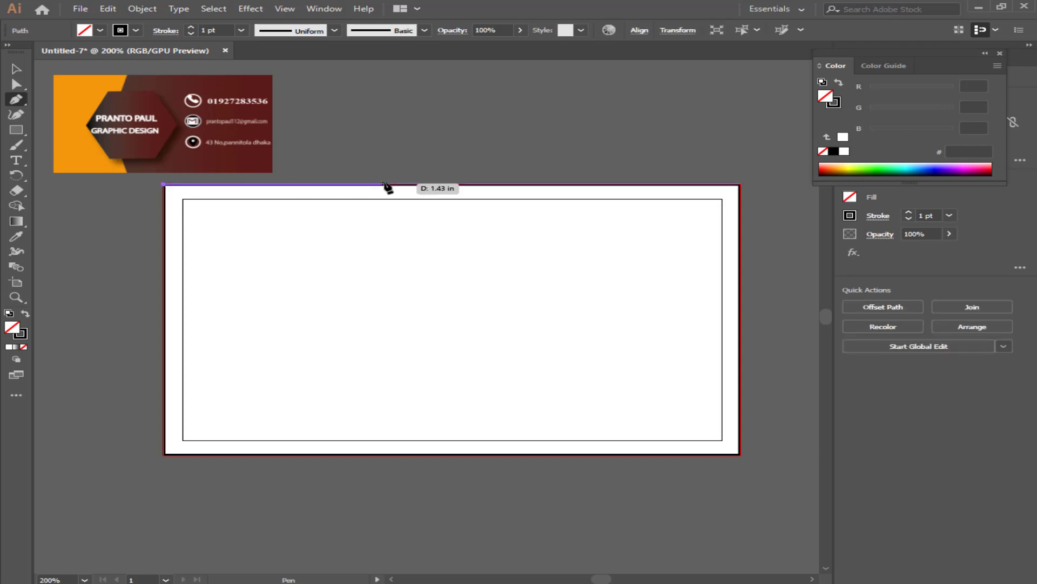
pyautogui.click(324, 185)
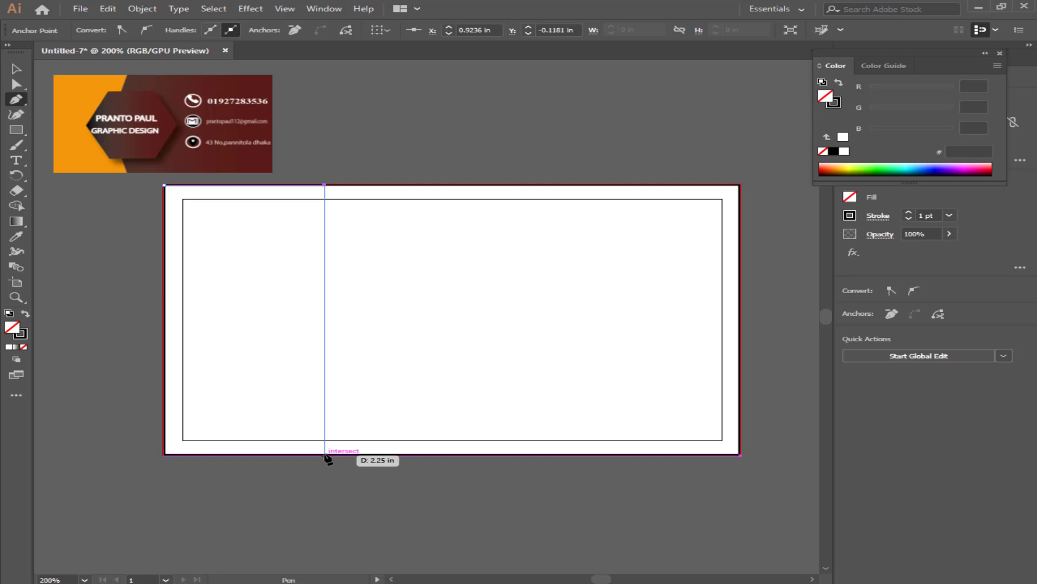
pyautogui.moveTo(325, 456)
pyautogui.mouseDown()
pyautogui.moveTo(367, 468)
pyautogui.moveTo(436, 547)
pyautogui.moveTo(424, 535)
pyautogui.moveTo(343, 528)
pyautogui.moveTo(568, 573)
pyautogui.moveTo(498, 503)
pyautogui.moveTo(435, 479)
pyautogui.moveTo(438, 487)
pyautogui.mouseUp()
pyautogui.scroll(1, 331, 394)
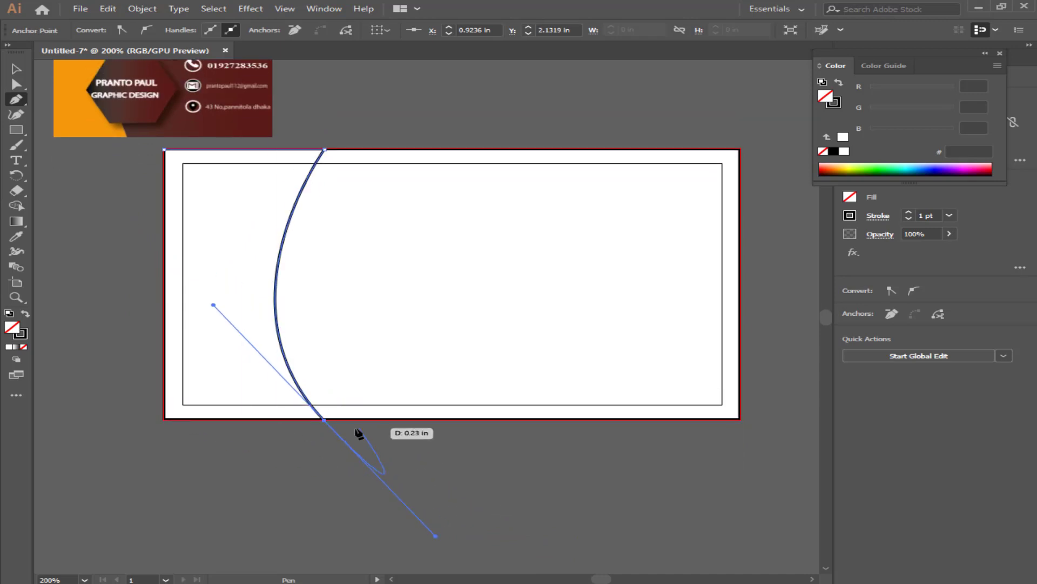
pyautogui.click(324, 420)
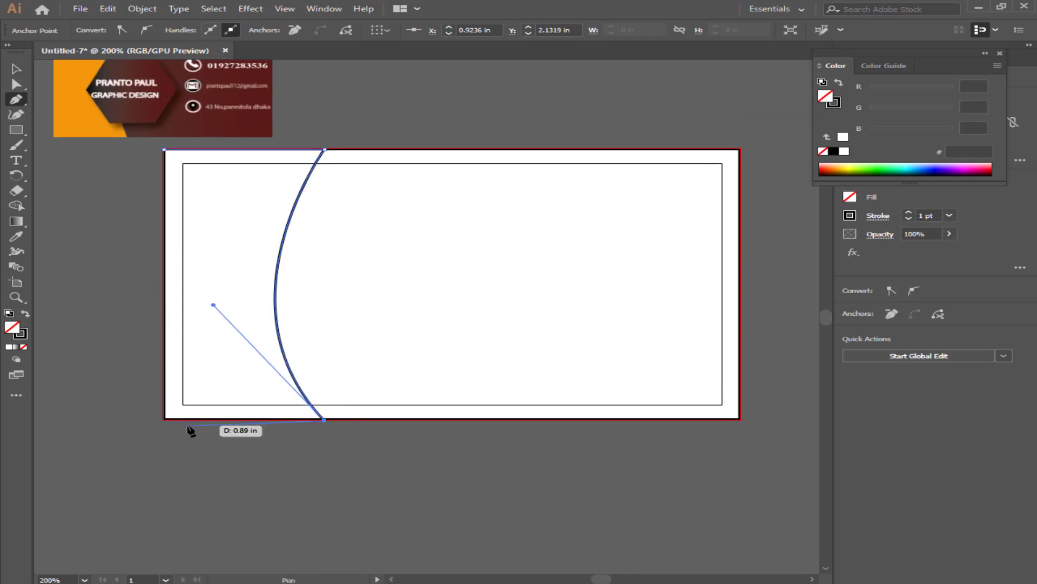
pyautogui.click(164, 420)
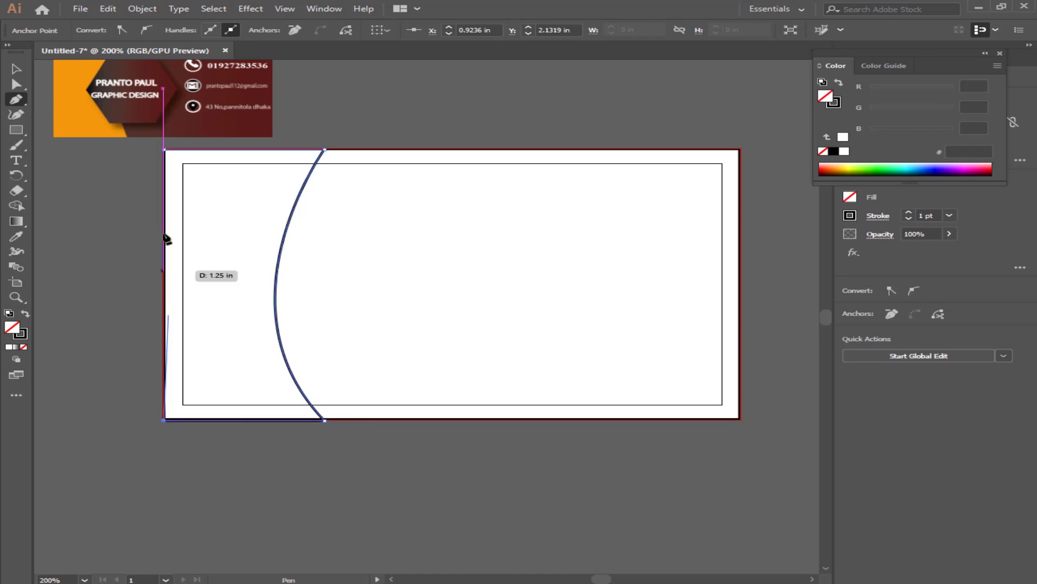
pyautogui.click(164, 150)
pyautogui.scroll(1, 222, 162)
pyautogui.scroll(1, 223, 196)
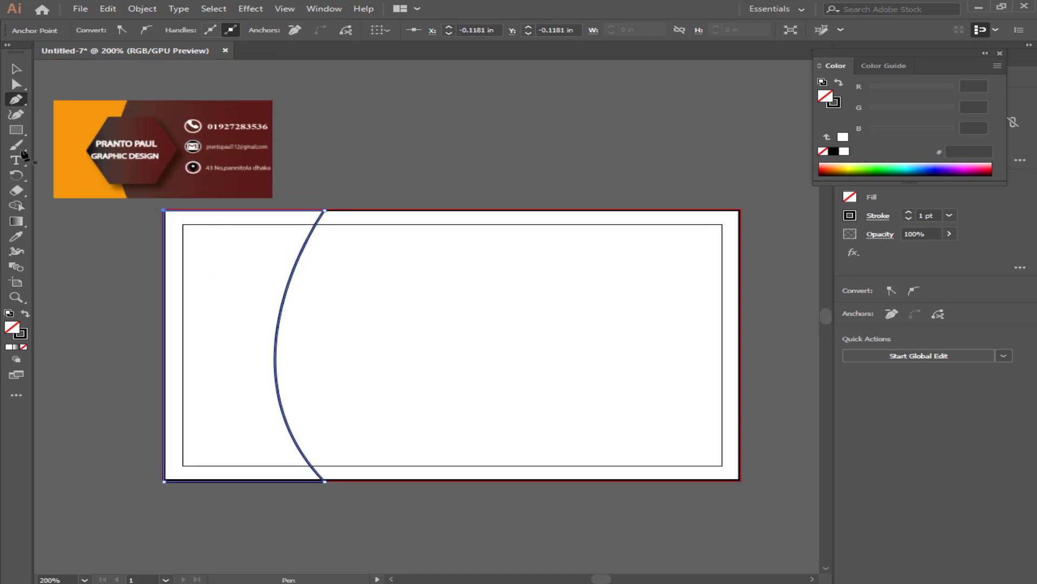
# Fill the curved shape with the reference's orange F4980A and widen it to the right.
pyautogui.click(16, 236)
pyautogui.click(77, 114)
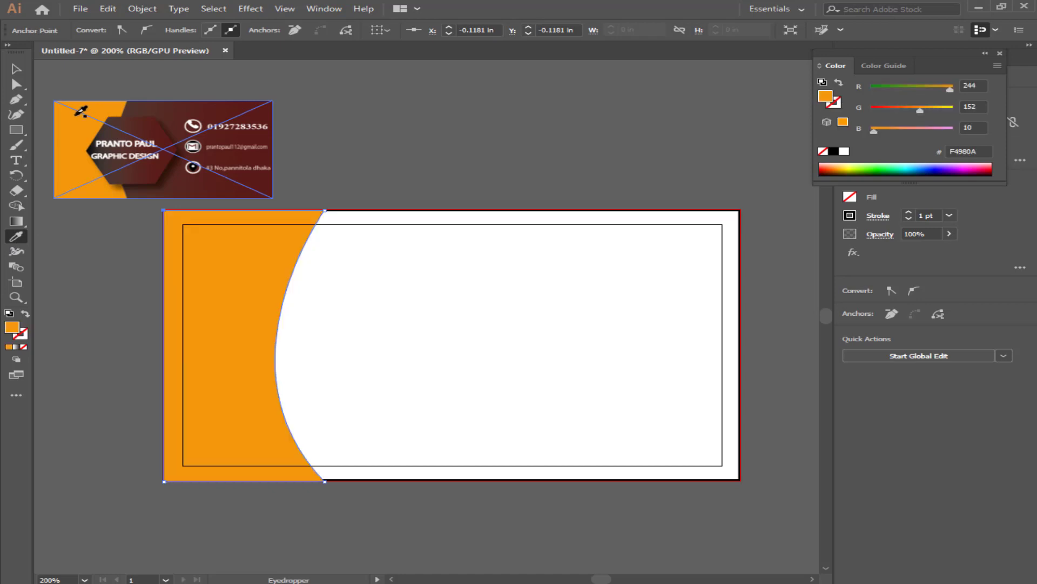
pyautogui.press('v')
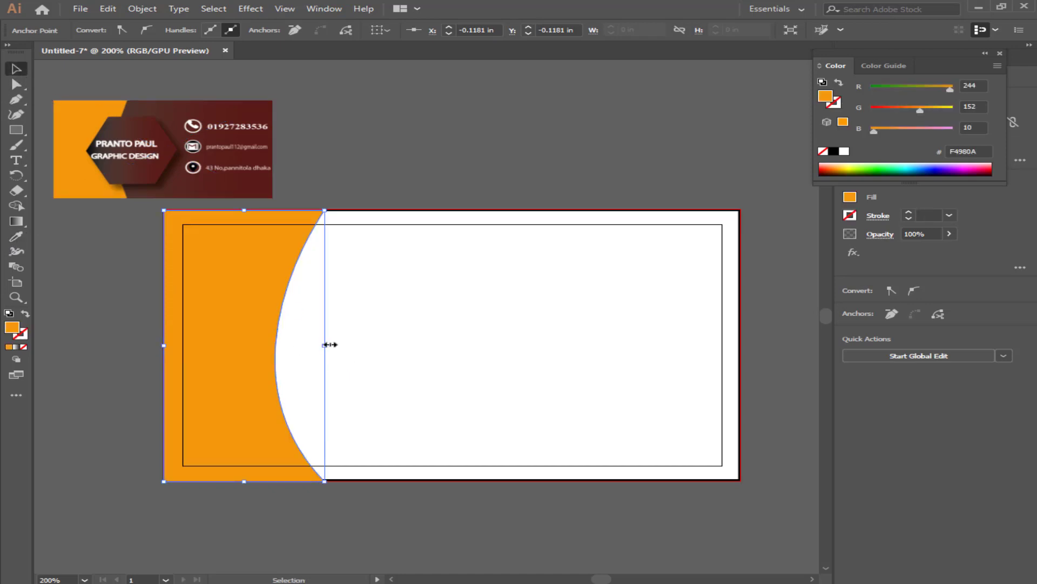
pyautogui.moveTo(325, 344); pyautogui.dragTo(357, 347)
# Draw a hexagon over the orange area, then shrink and position it lower right.
pyautogui.click(418, 115)
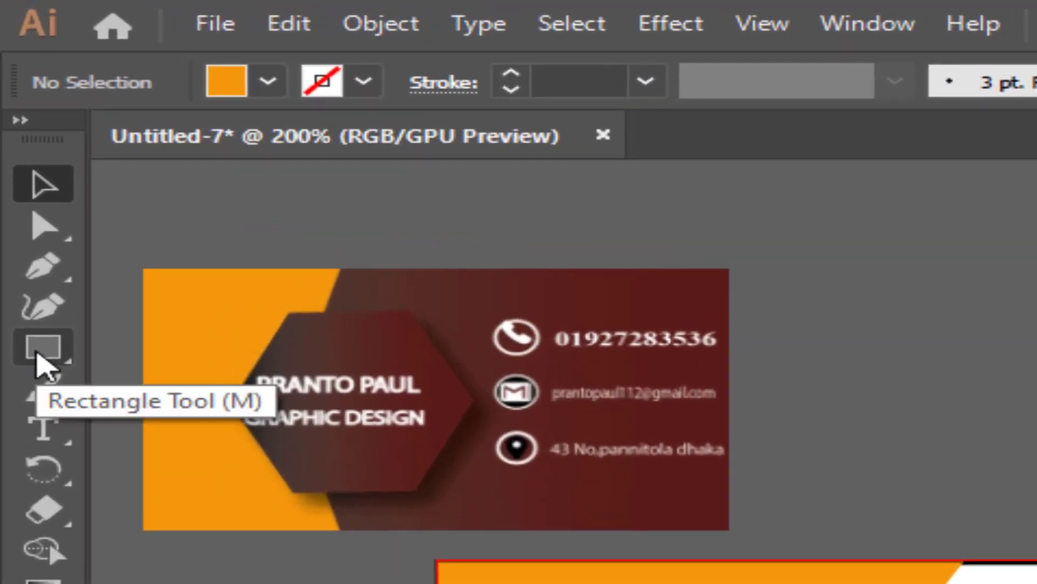
pyautogui.click(37, 353)
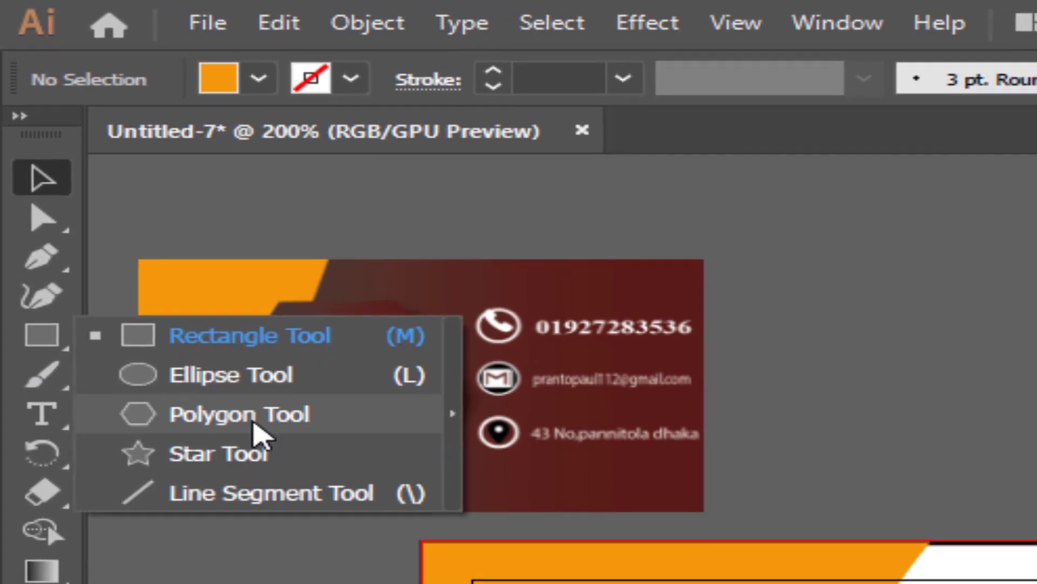
pyautogui.click(258, 432)
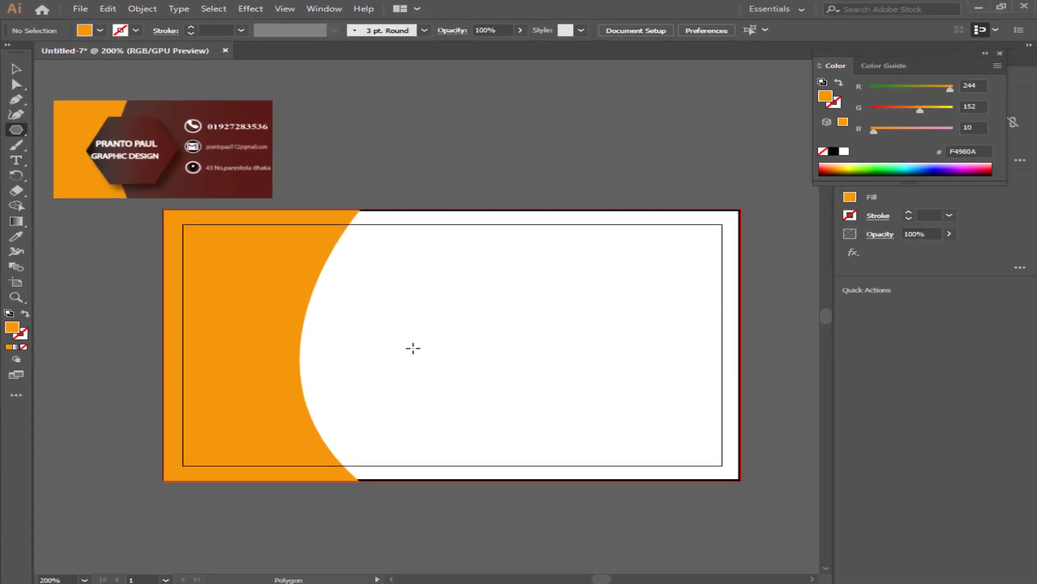
pyautogui.moveTo(314, 289); pyautogui.dragTo(432, 372)
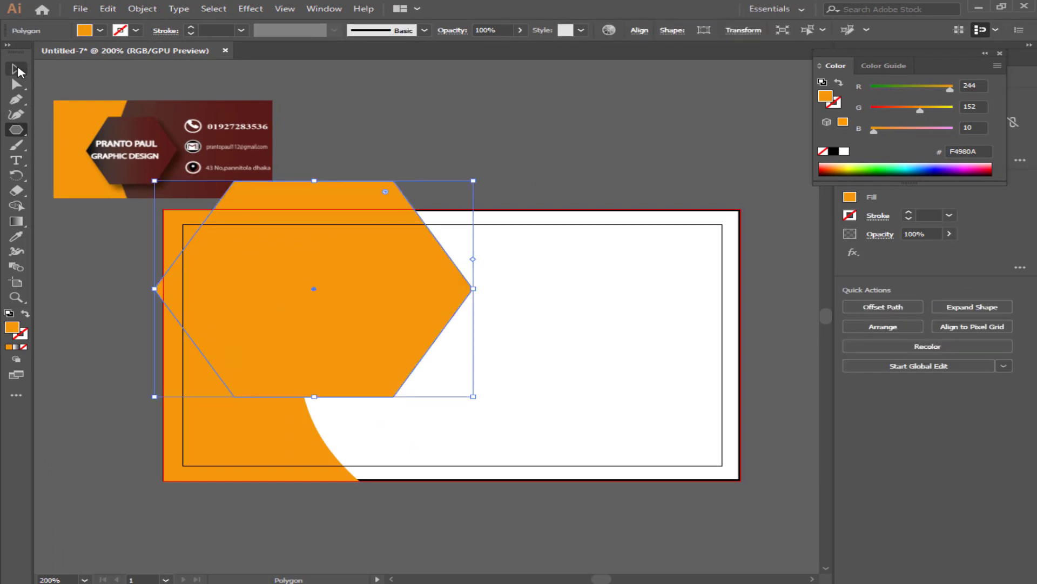
pyautogui.click(18, 71)
pyautogui.moveTo(343, 303); pyautogui.dragTo(384, 350)
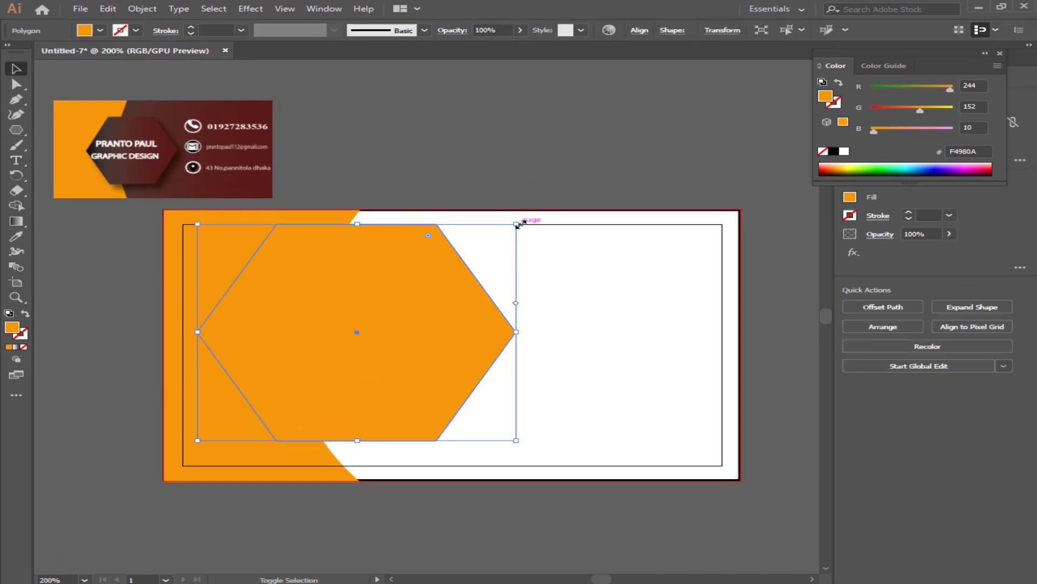
pyautogui.moveTo(517, 223); pyautogui.dragTo(486, 241)
pyautogui.moveTo(390, 345); pyautogui.dragTo(348, 350)
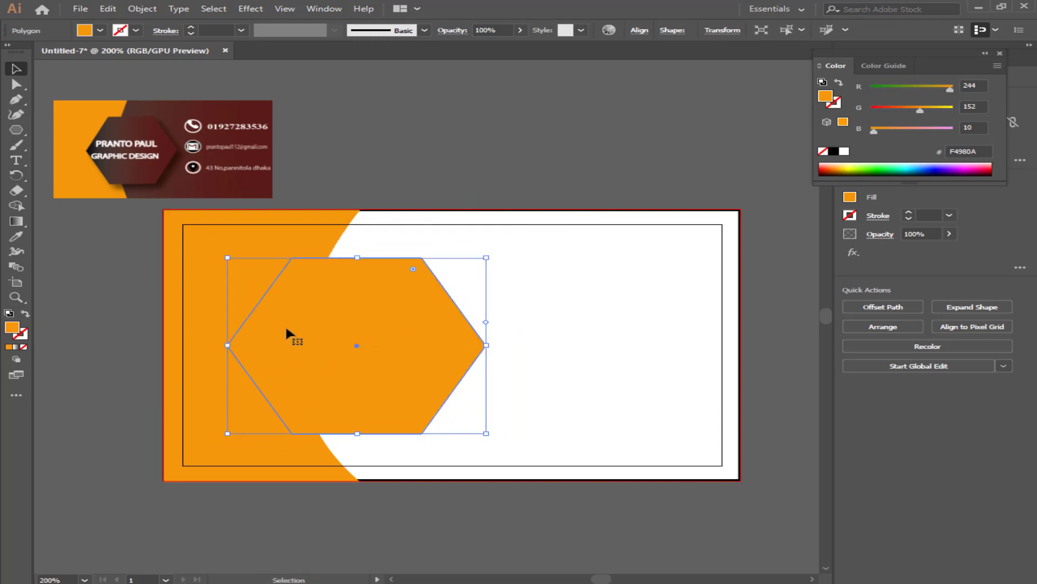
# Fill the hexagon with maroon 59201A sampled from the reference card's badge.
pyautogui.click(16, 236)
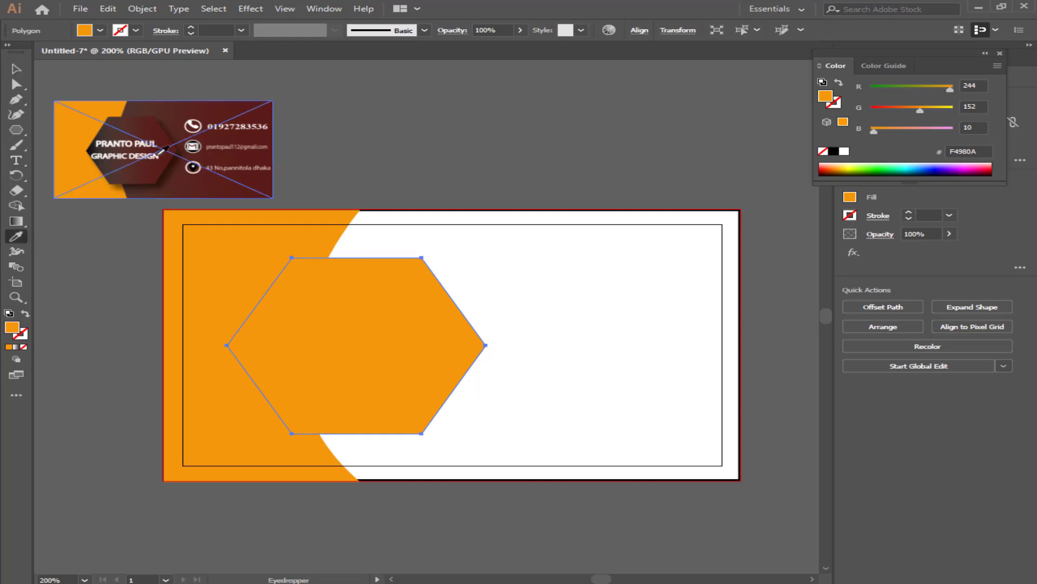
pyautogui.click(198, 111)
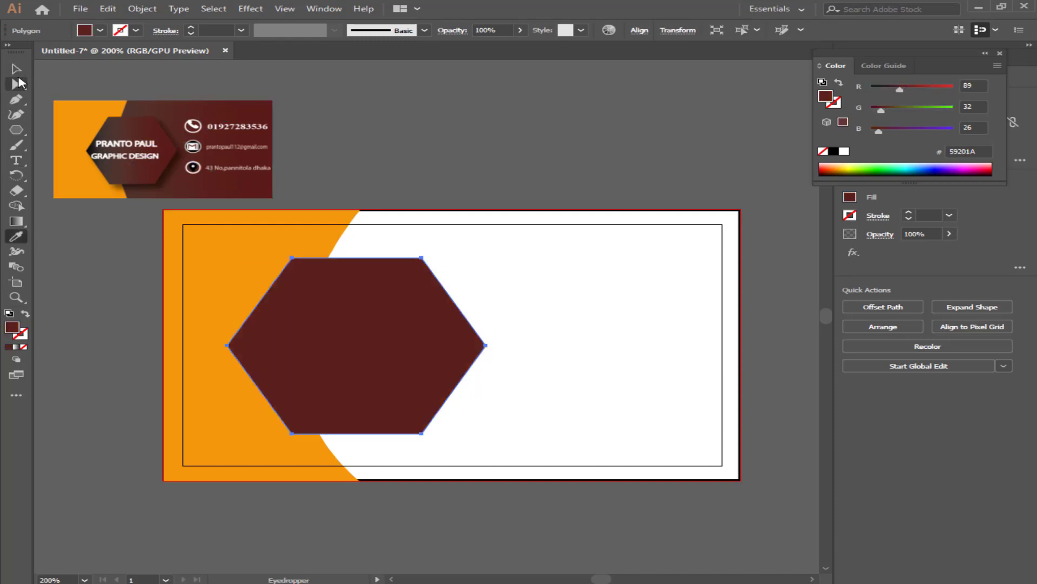
pyautogui.click(10, 74)
pyautogui.click(516, 316)
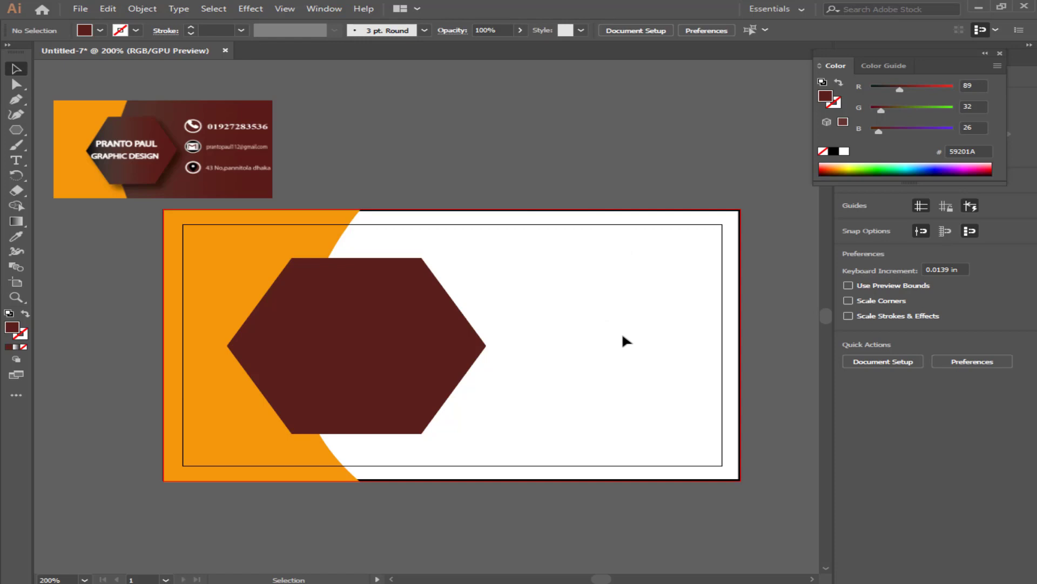
# Unlock the background rectangle and fill it dark maroon 5A1D18 sampled from the reference.
pyautogui.hotkey('ctrl', 'alt', '2')
pyautogui.hotkey('ctrl', 'alt', '2')
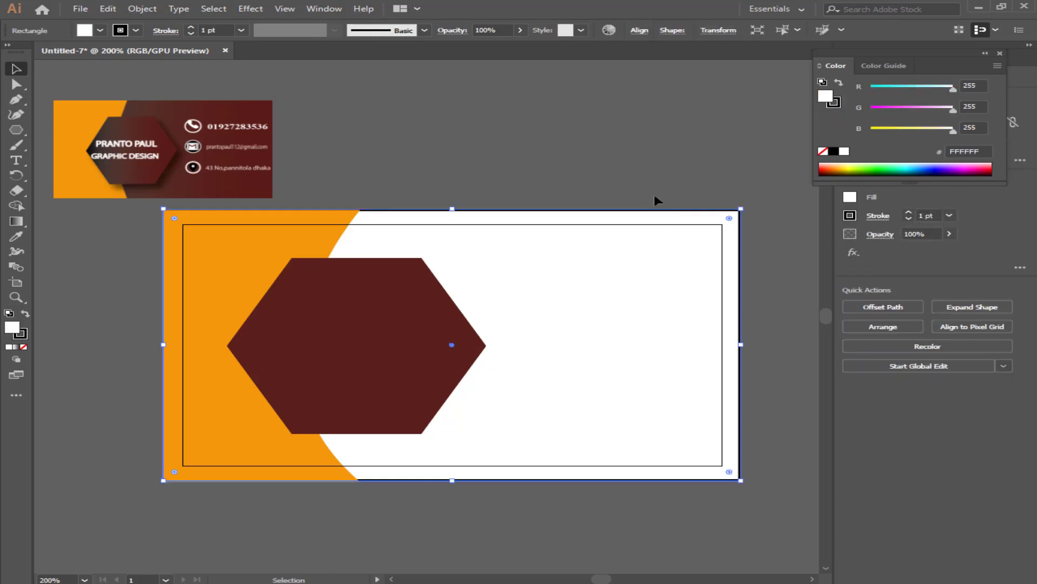
pyautogui.click(656, 198)
pyautogui.click(667, 233)
pyautogui.click(17, 236)
pyautogui.click(239, 107)
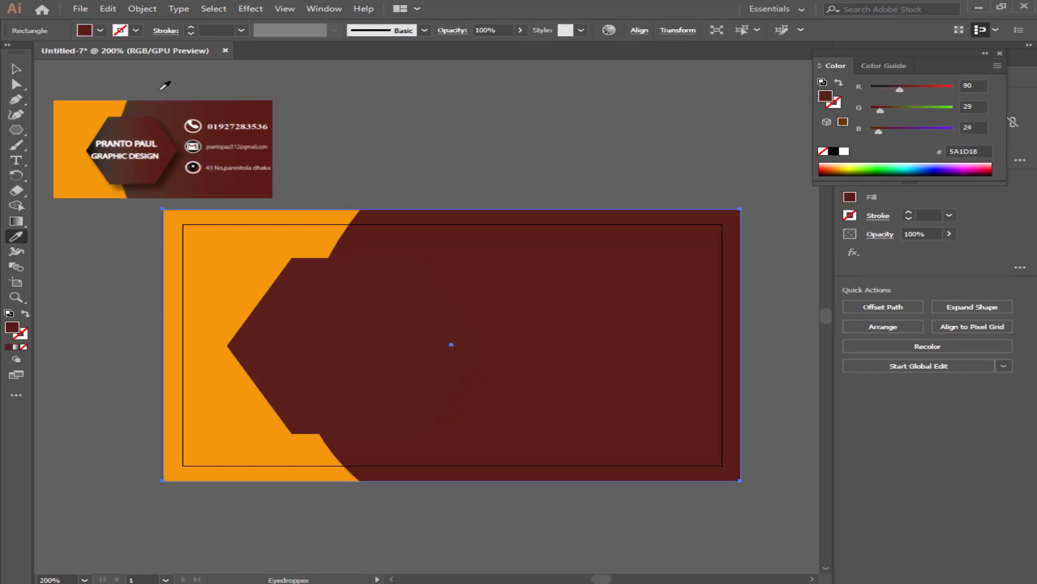
pyautogui.click(17, 69)
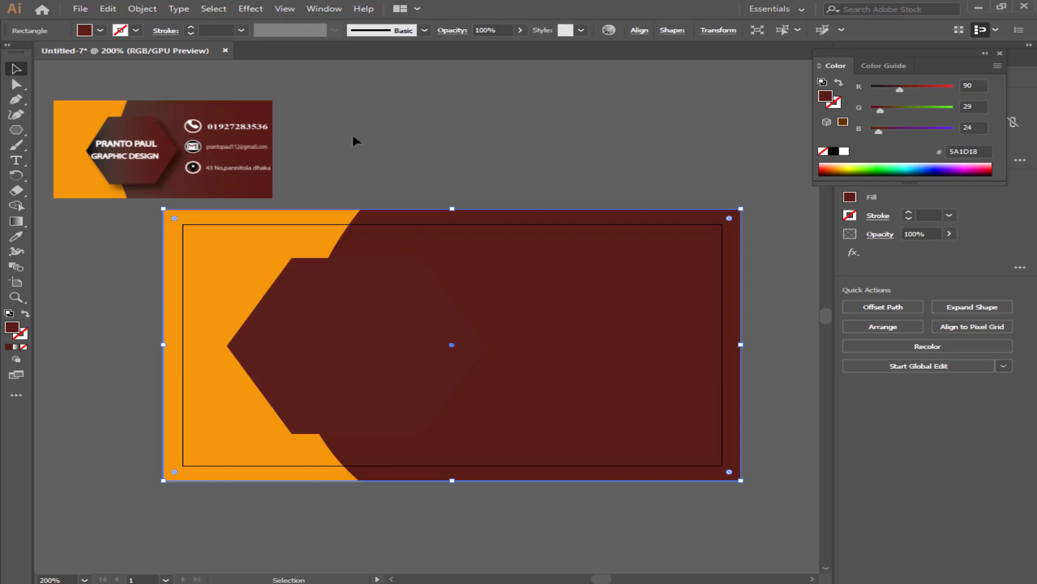
pyautogui.click(509, 183)
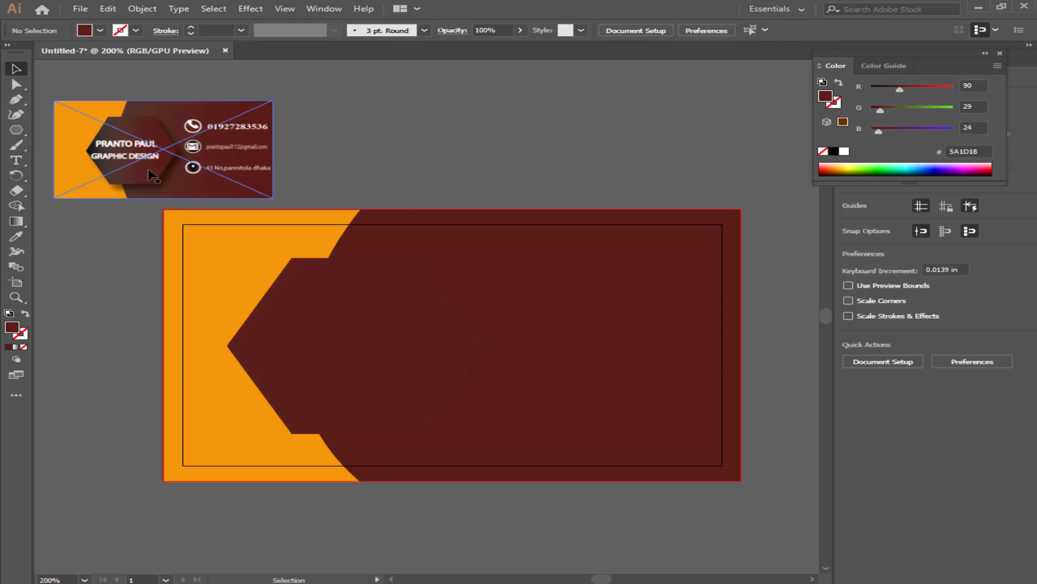
# Apply Effect > Stylize > Drop Shadow with default settings to the hexagon.
pyautogui.click(355, 328)
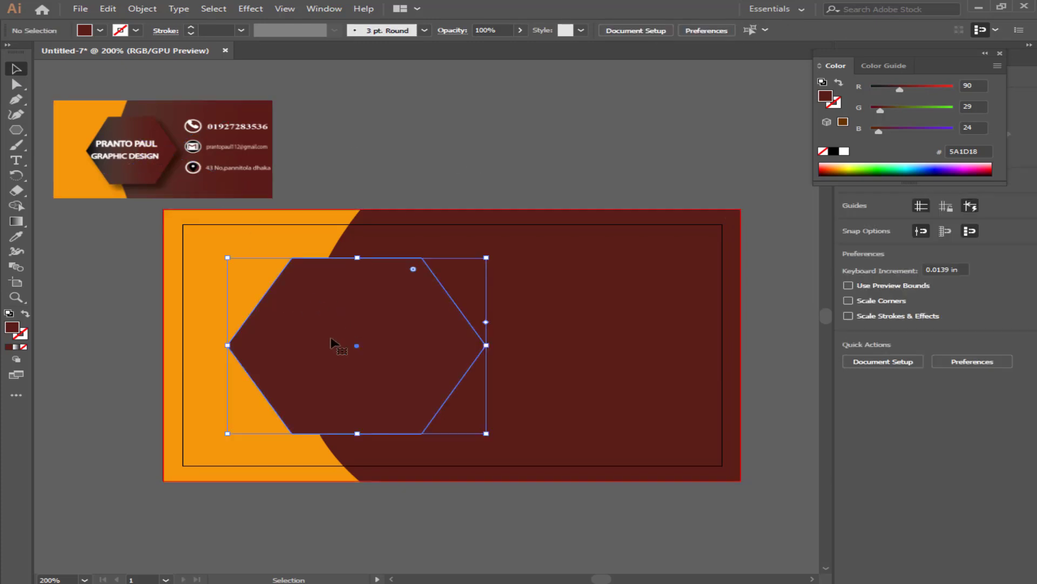
pyautogui.click(250, 9)
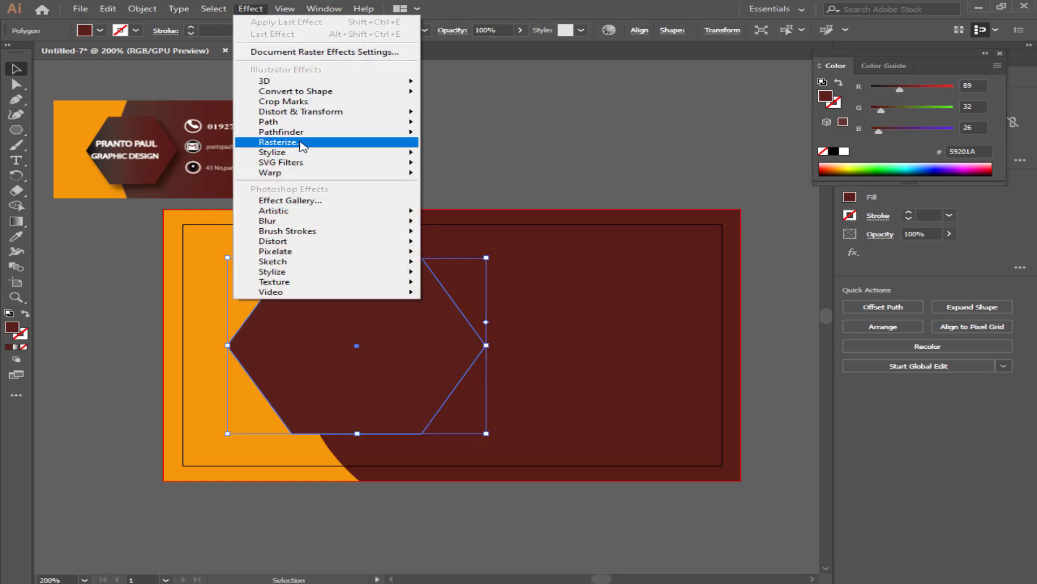
pyautogui.moveTo(296, 152)
pyautogui.click(477, 155)
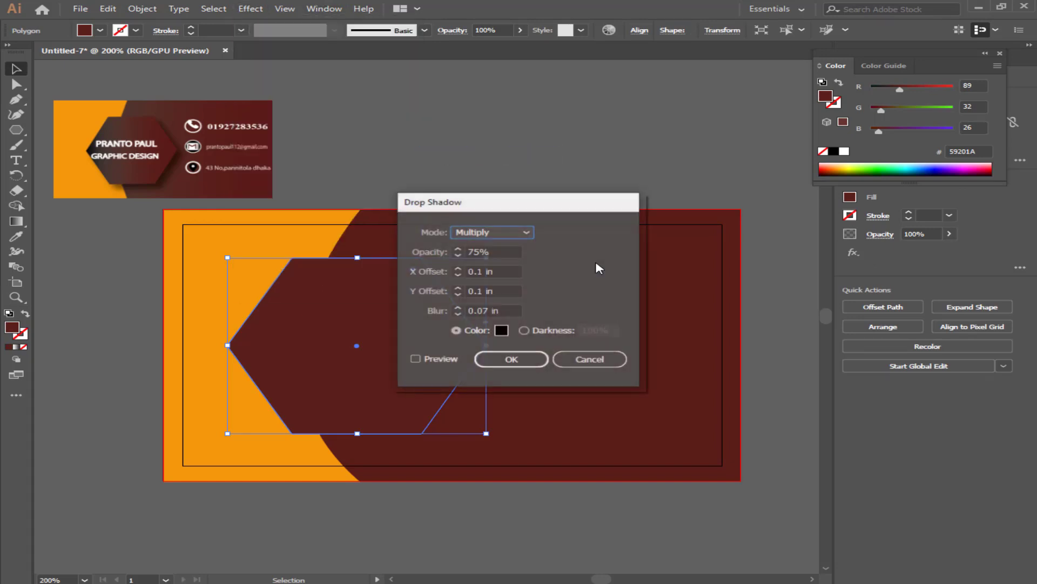
pyautogui.click(530, 358)
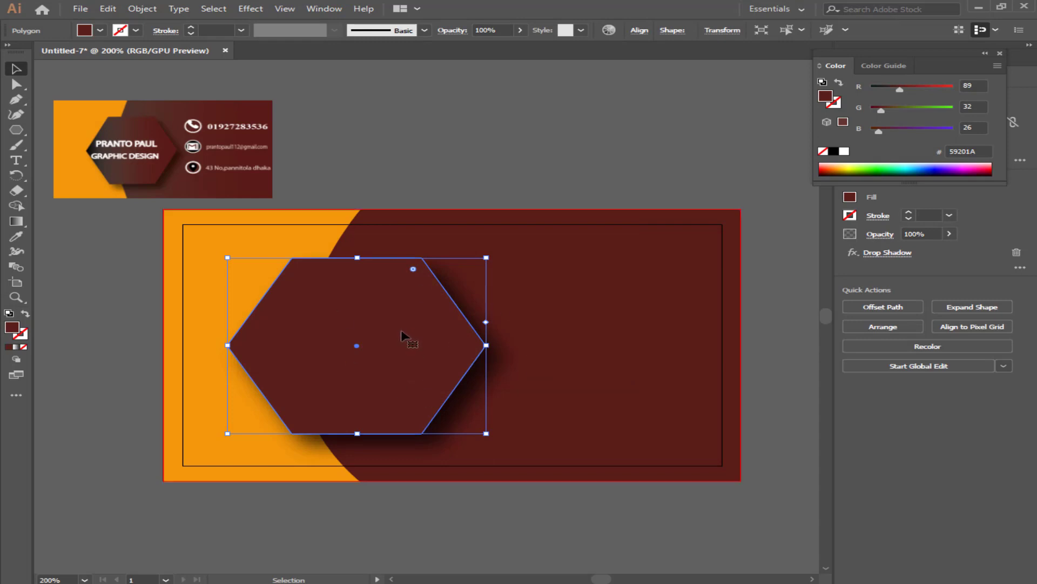
pyautogui.click(16, 160)
# Add white two-line text, the designer's name over 'GRAPHICS DESIGN', enlarged onto the hexagon.
pyautogui.click(538, 148)
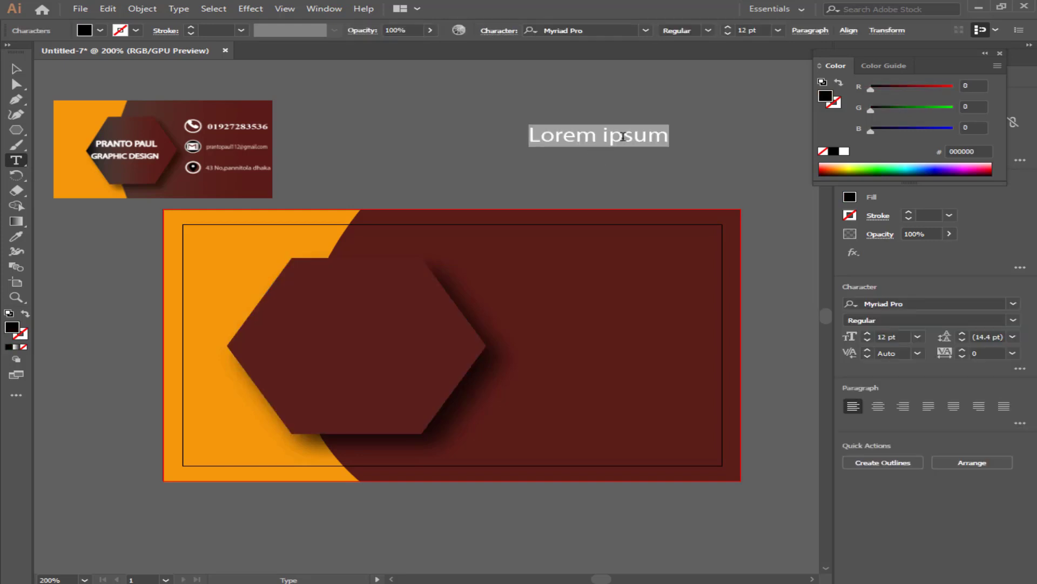
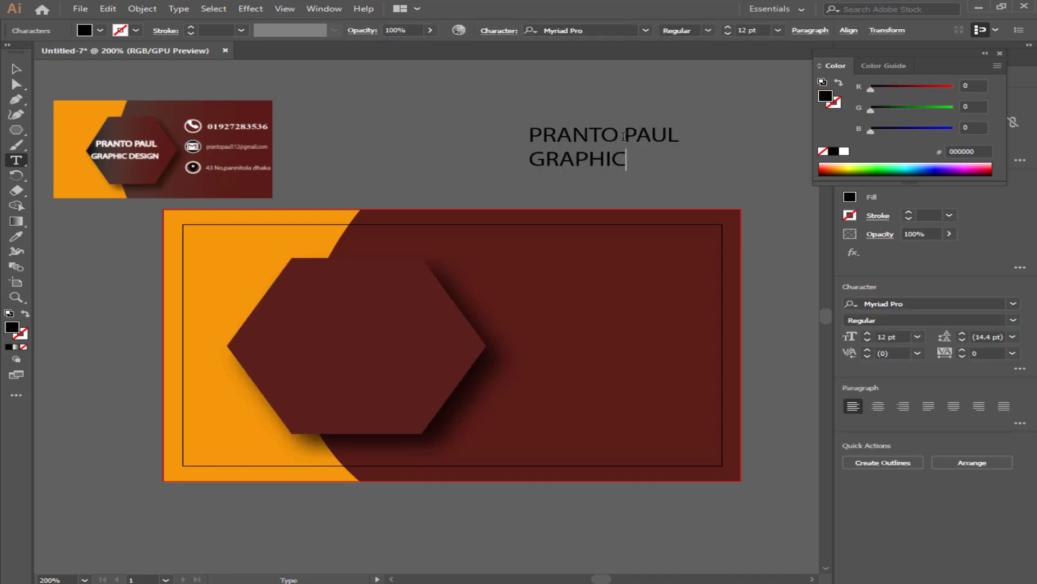
pyautogui.write('S DESIGN')
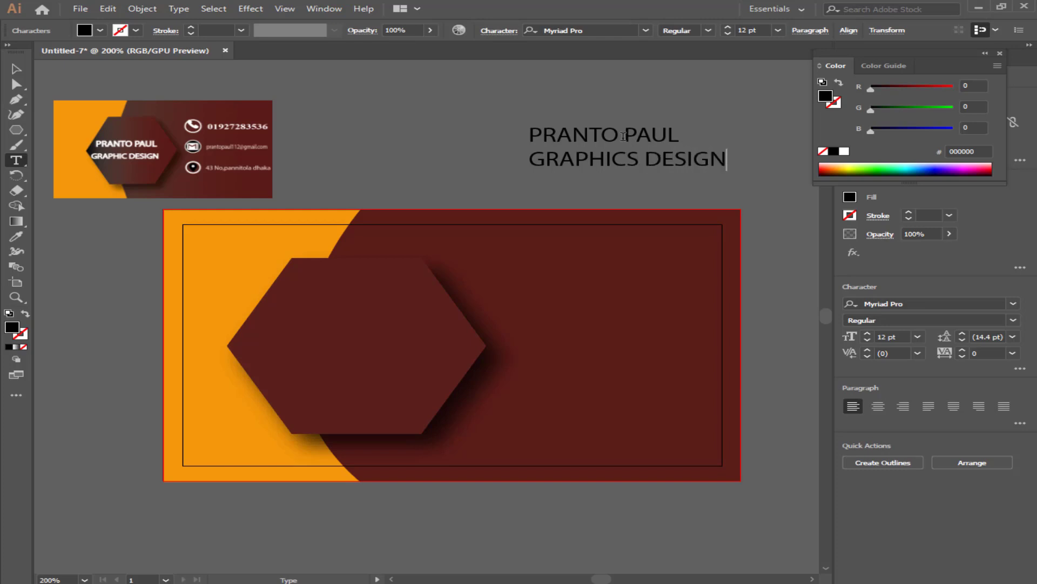
pyautogui.click(16, 69)
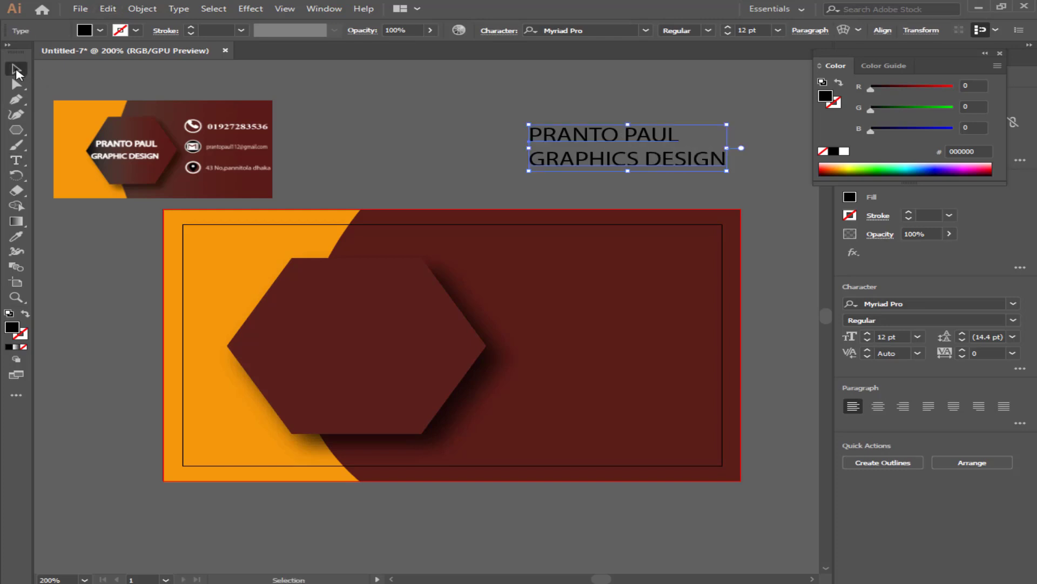
pyautogui.click(845, 152)
pyautogui.moveTo(729, 172); pyautogui.dragTo(440, 352)
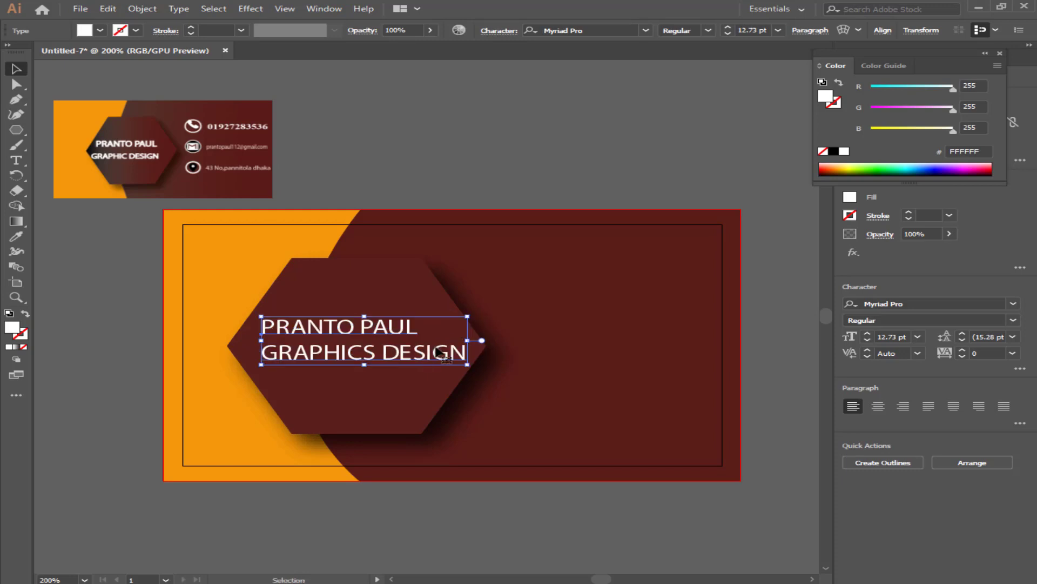
pyautogui.click(536, 176)
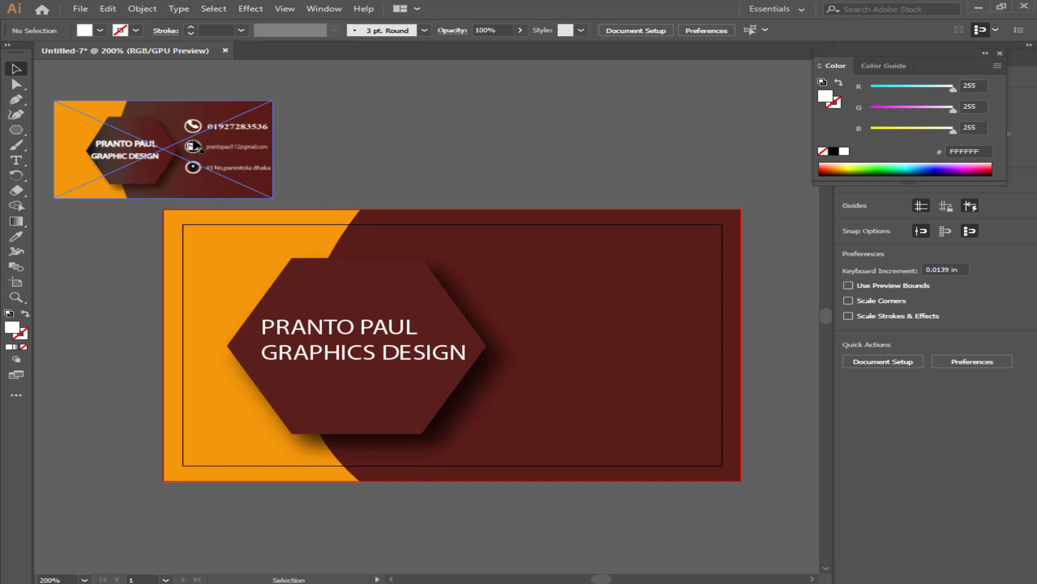
# Place the location-pin icon image from the F: drive above the card.
pyautogui.click(81, 10)
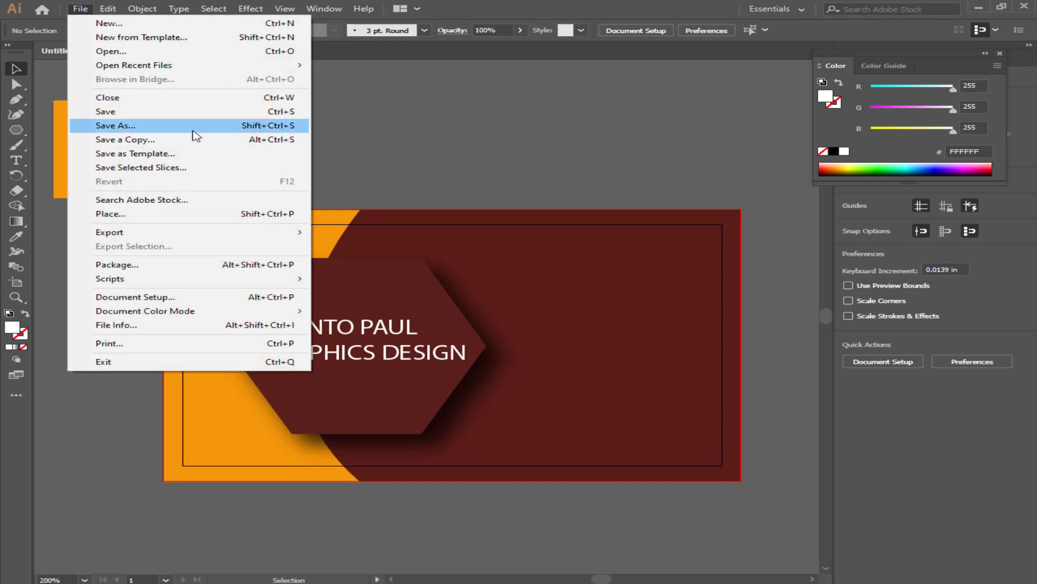
pyautogui.click(169, 215)
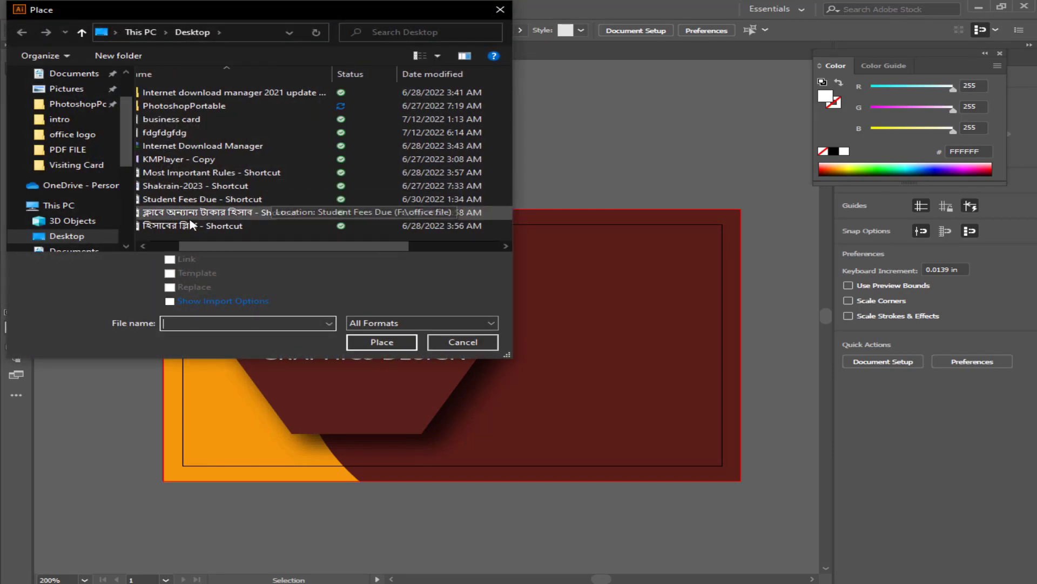
pyautogui.scroll(-3, 71, 236)
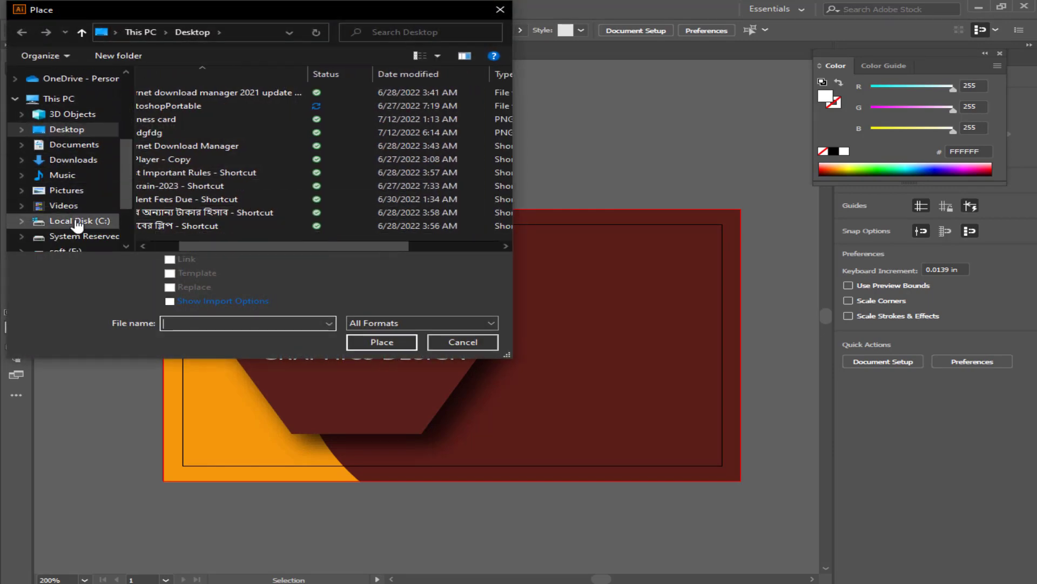
pyautogui.click(77, 230)
pyautogui.scroll(-6, 277, 145)
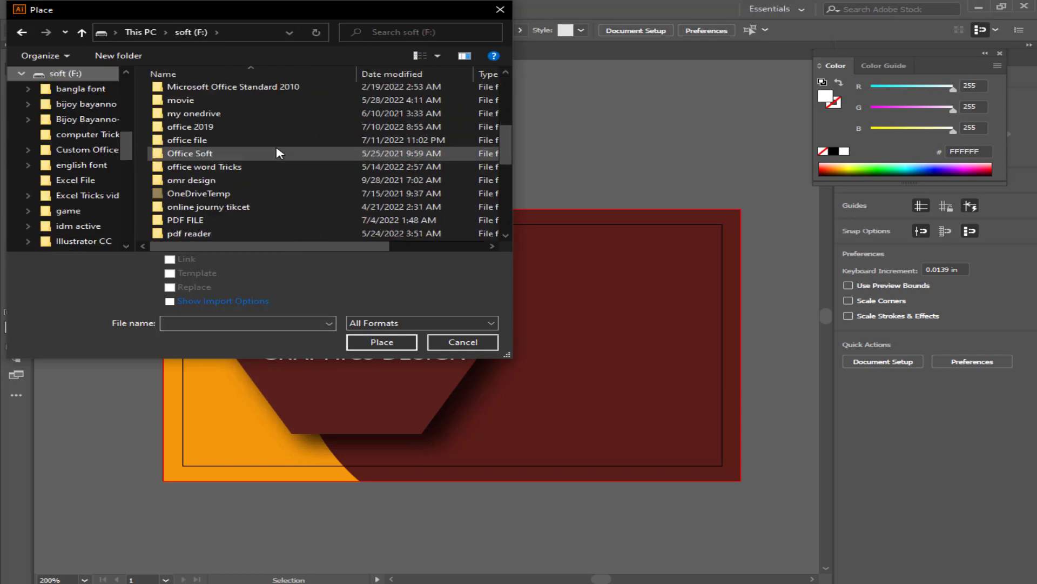
pyautogui.scroll(-12, 357, 143)
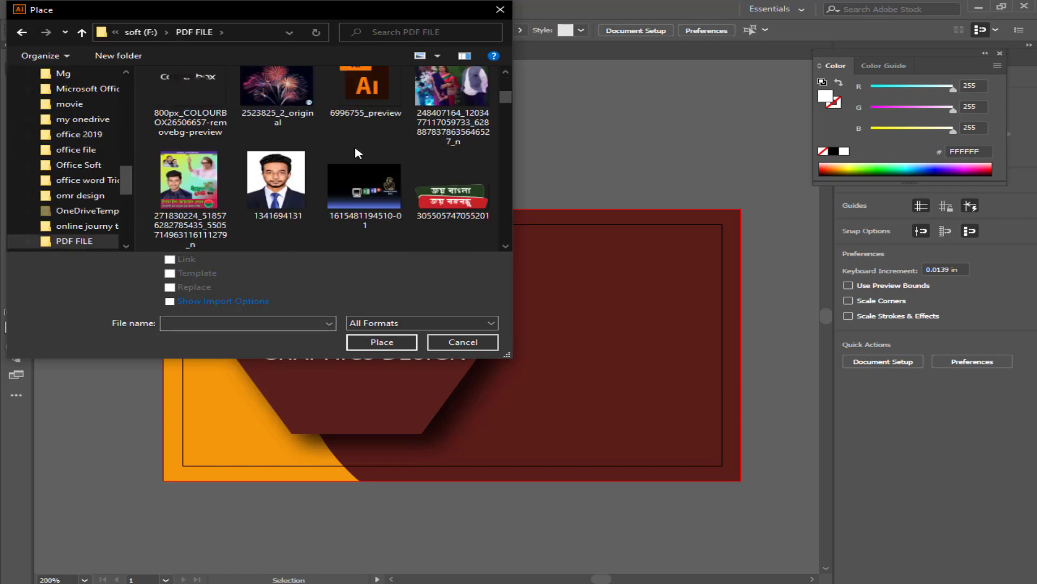
pyautogui.scroll(-3, 356, 156)
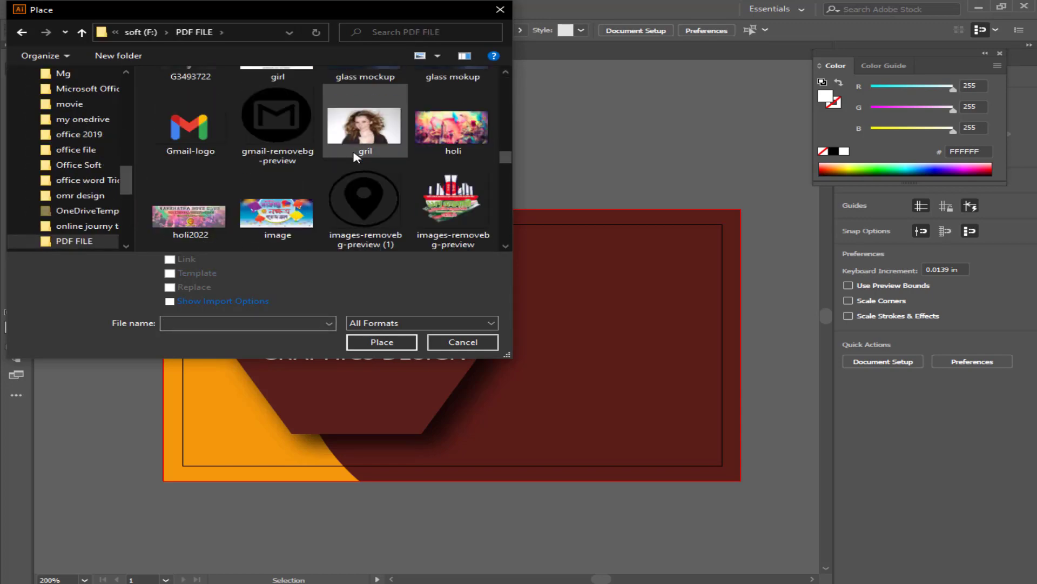
pyautogui.doubleClick(371, 206)
pyautogui.moveTo(406, 157); pyautogui.dragTo(407, 158)
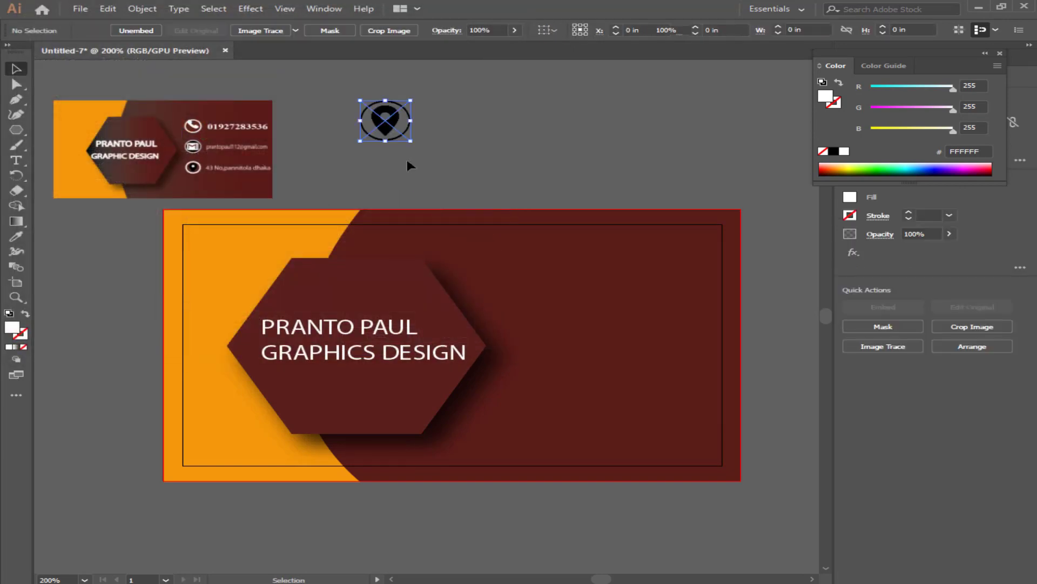
# Place the gmail icon image beside the pin.
pyautogui.click(80, 9)
pyautogui.click(102, 214)
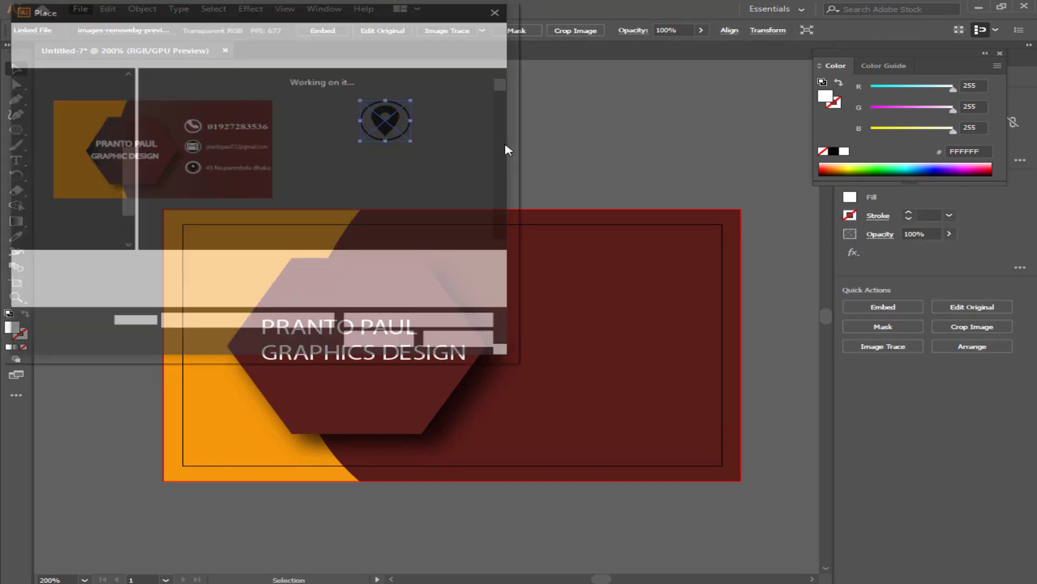
pyautogui.scroll(-10, 394, 160)
pyautogui.scroll(-3, 351, 157)
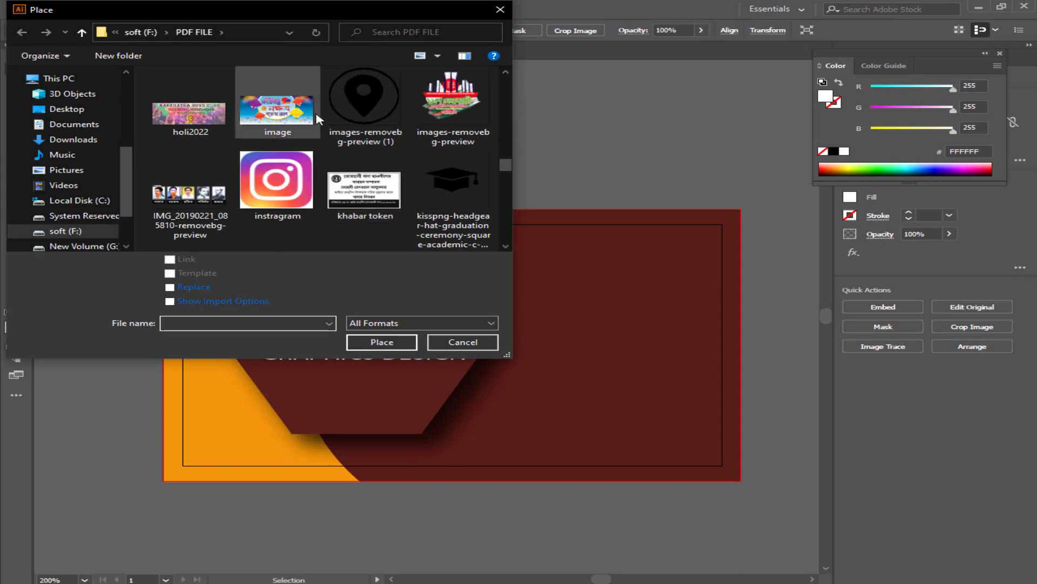
pyautogui.scroll(3, 297, 135)
pyautogui.click(293, 163)
pyautogui.doubleClick(293, 163)
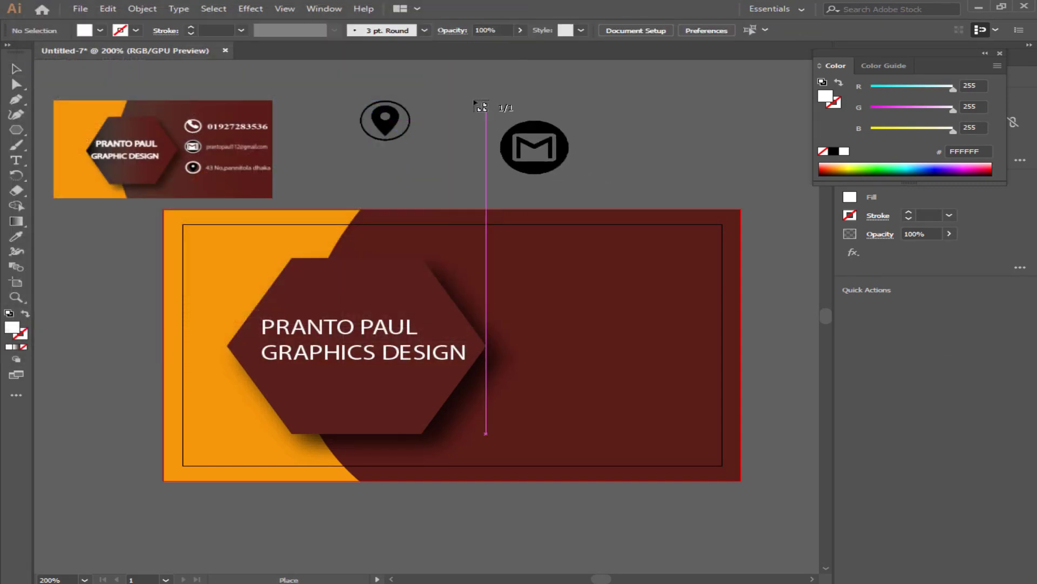
pyautogui.moveTo(471, 101); pyautogui.dragTo(518, 136)
# Place the phone icon image beside the mail icon.
pyautogui.click(80, 8)
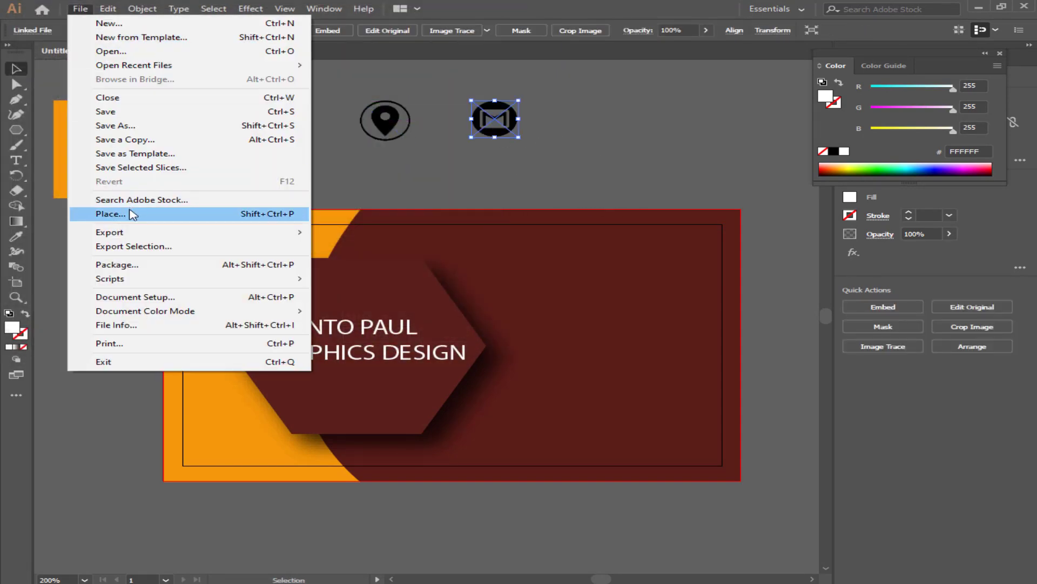
pyautogui.click(132, 214)
pyautogui.scroll(-10, 365, 162)
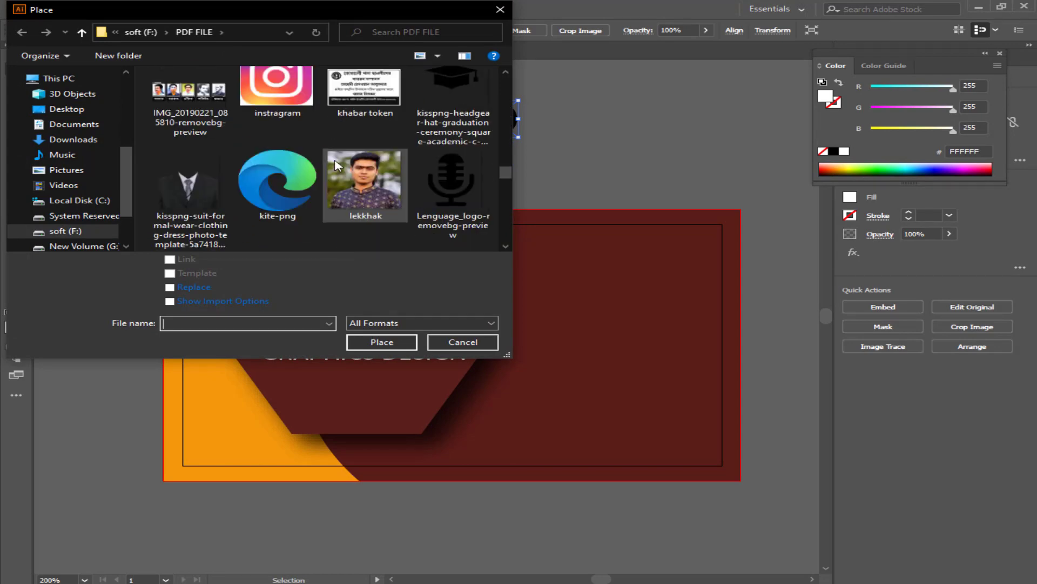
pyautogui.doubleClick(192, 194)
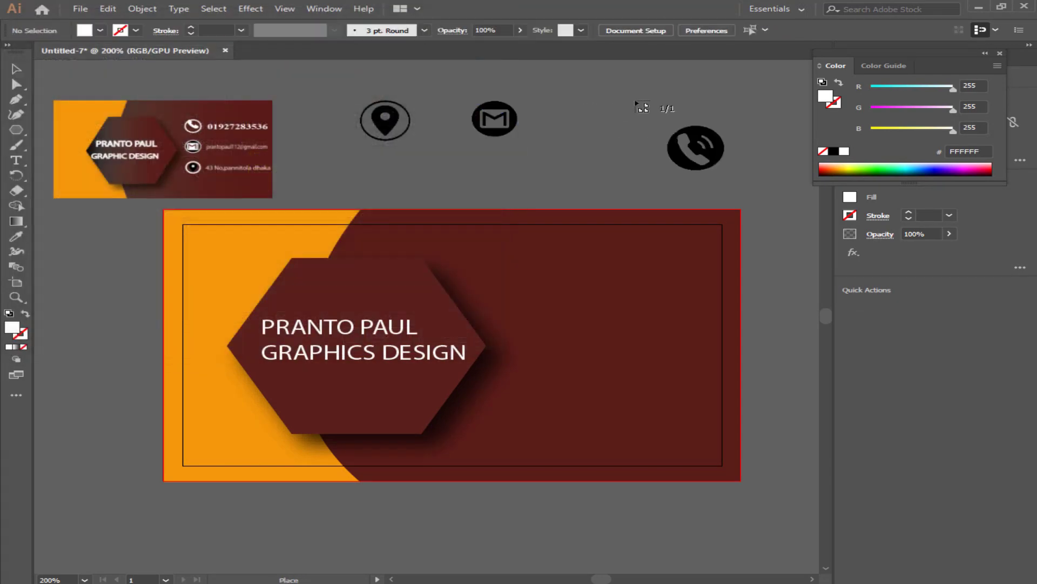
pyautogui.moveTo(551, 106); pyautogui.dragTo(616, 140)
pyautogui.click(616, 139)
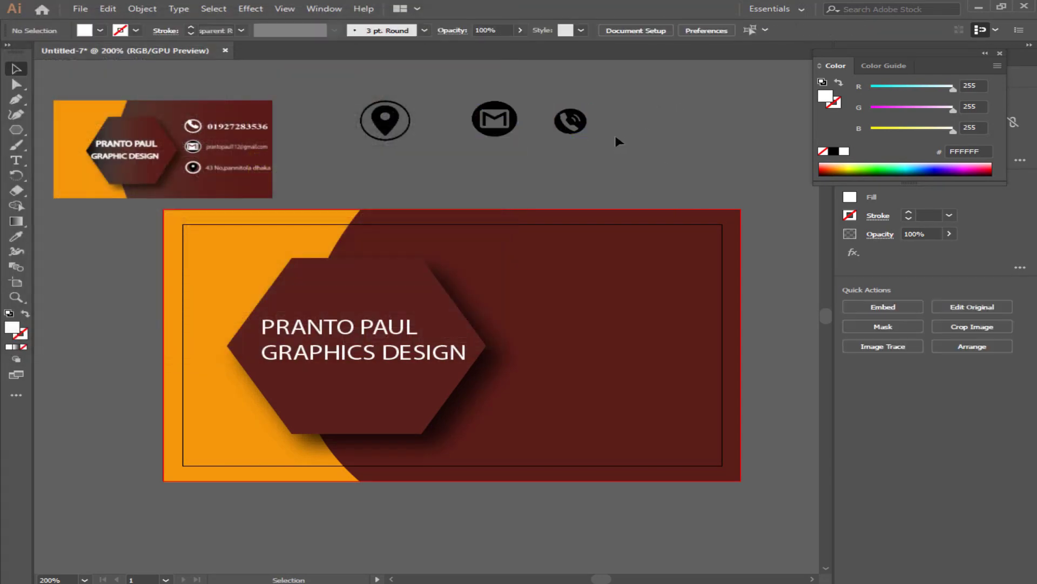
# Try green and teal fill swatches on the phone icon.
pyautogui.click(571, 121)
pyautogui.click(895, 171)
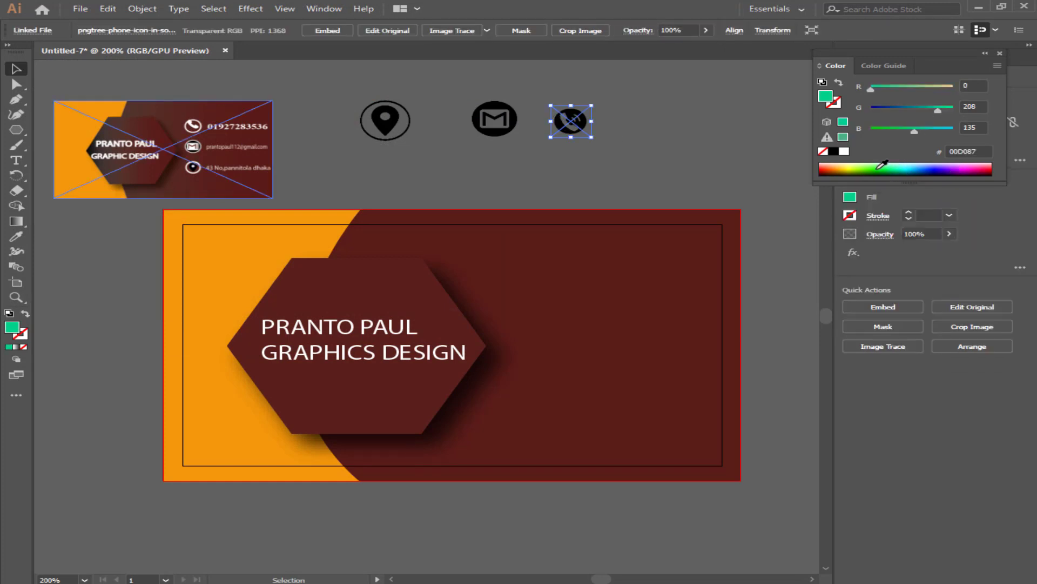
pyautogui.click(876, 170)
pyautogui.click(860, 170)
pyautogui.click(903, 172)
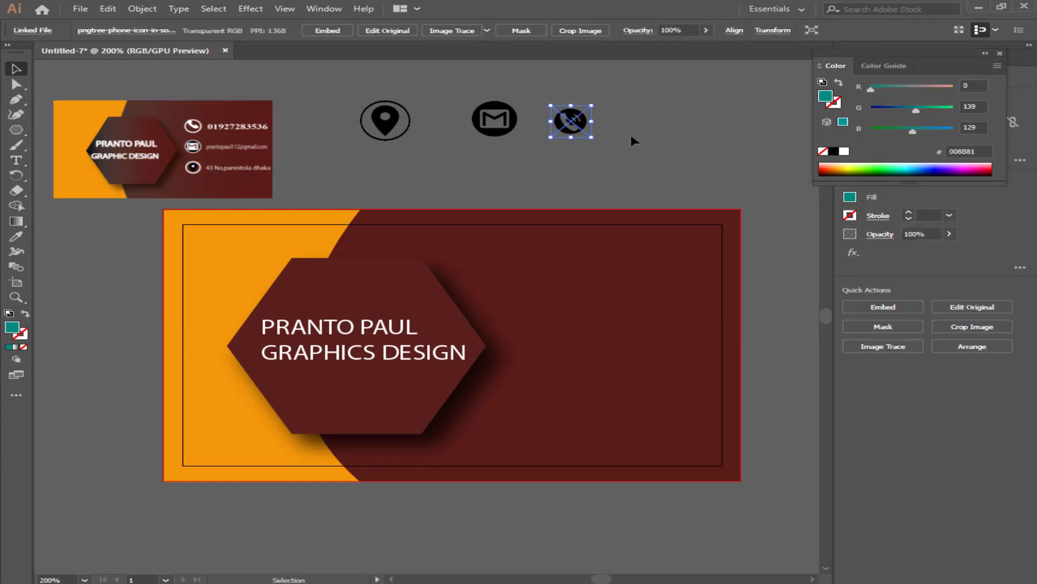
pyautogui.click(634, 141)
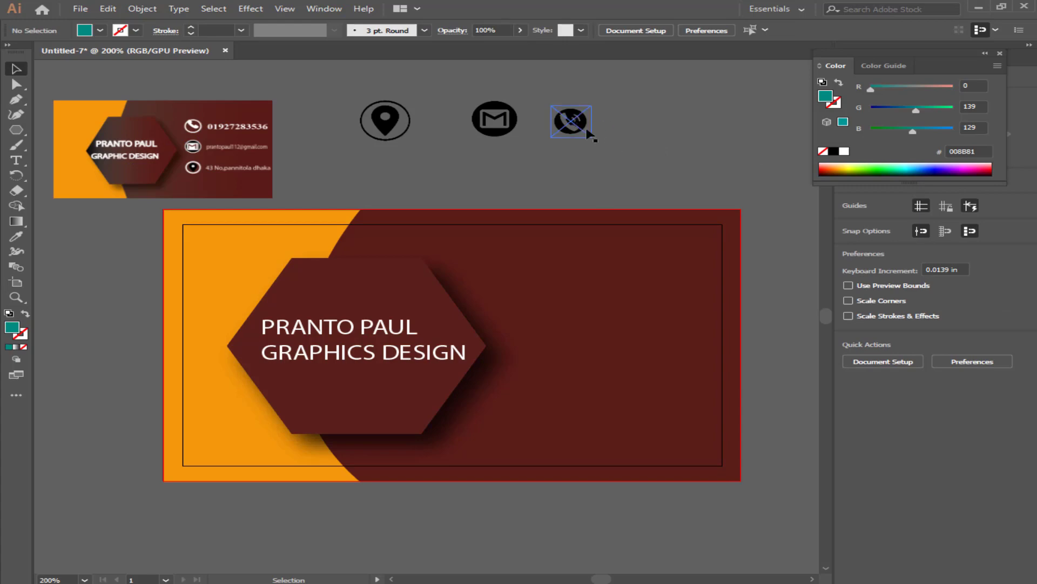
# Image Trace the phone icon, then Expand and Ungroup it into editable paths.
pyautogui.click(581, 129)
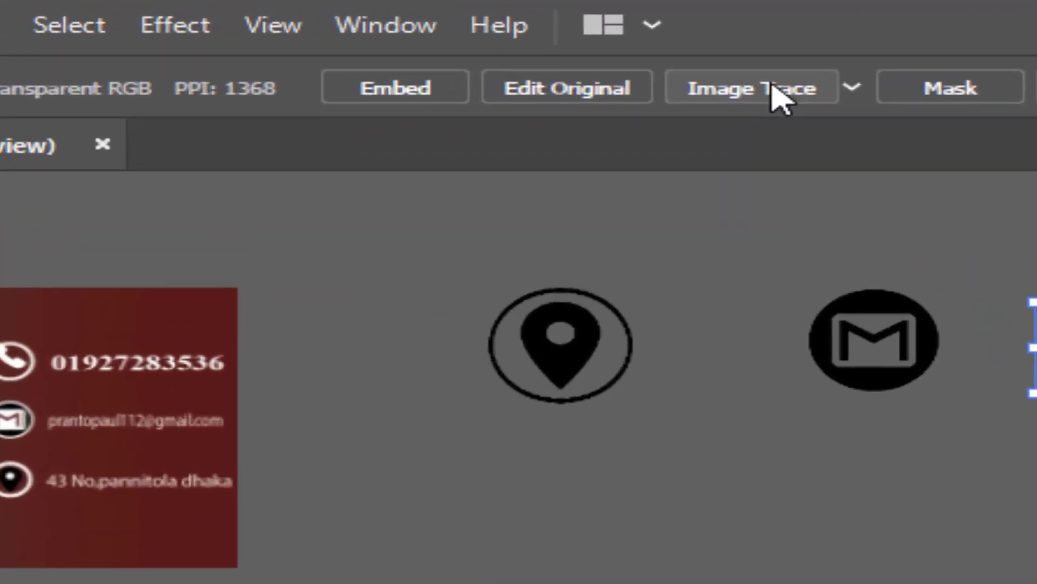
pyautogui.click(770, 93)
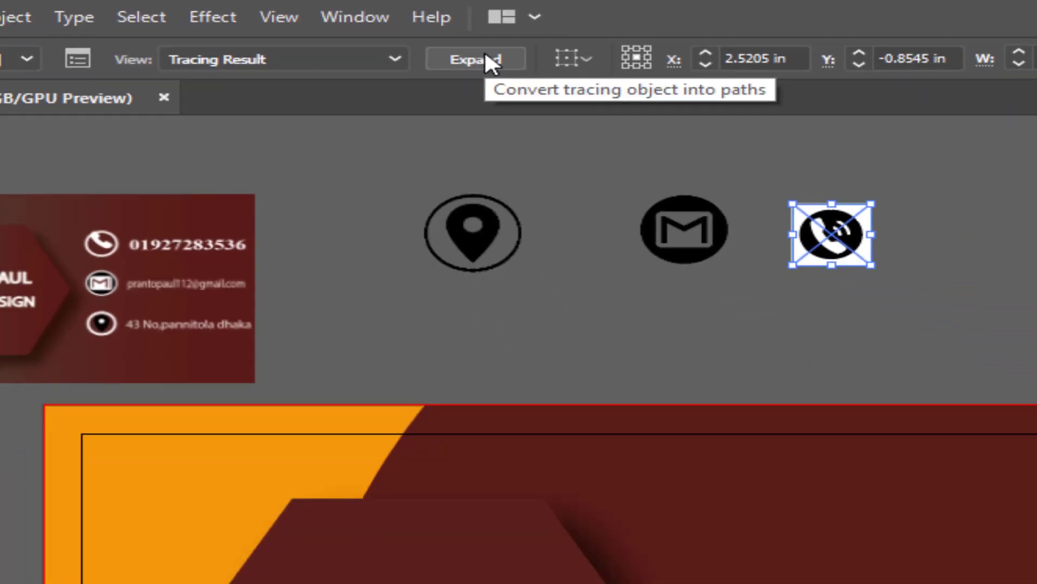
pyautogui.click(581, 88)
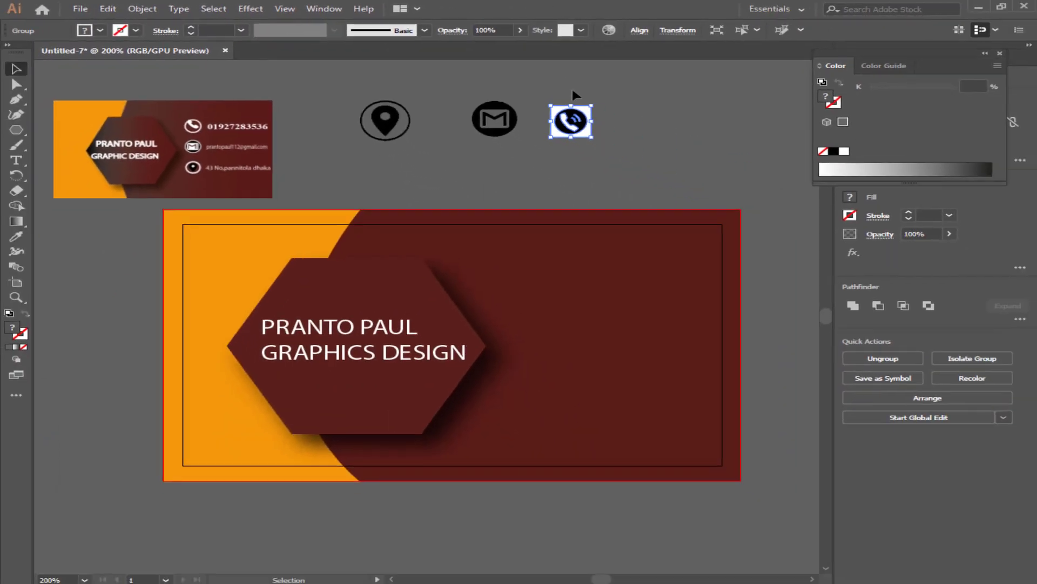
pyautogui.rightClick(577, 125)
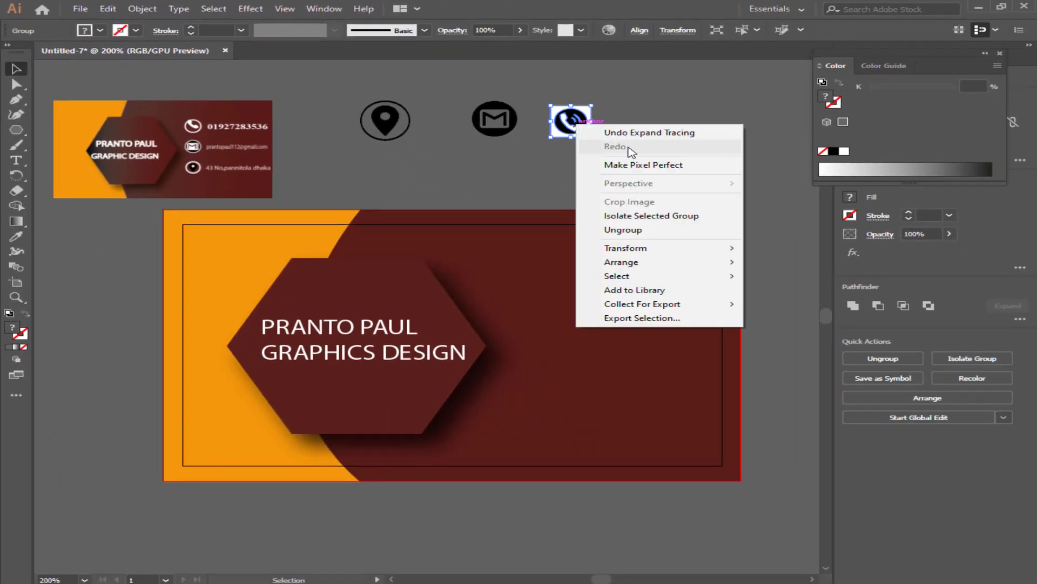
pyautogui.click(642, 230)
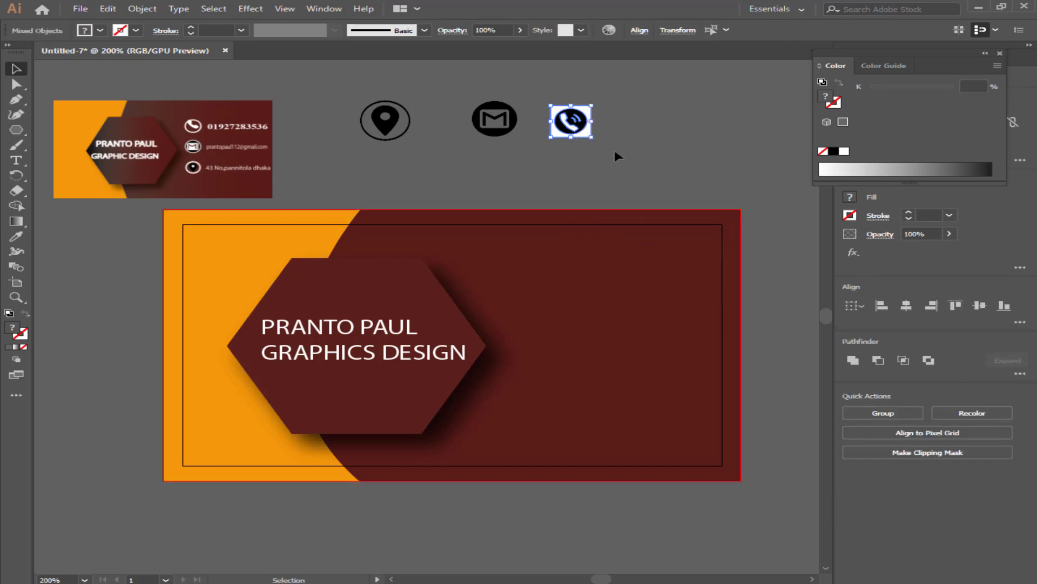
# Make the phone icon's circle compound path white.
pyautogui.click(613, 147)
pyautogui.click(588, 130)
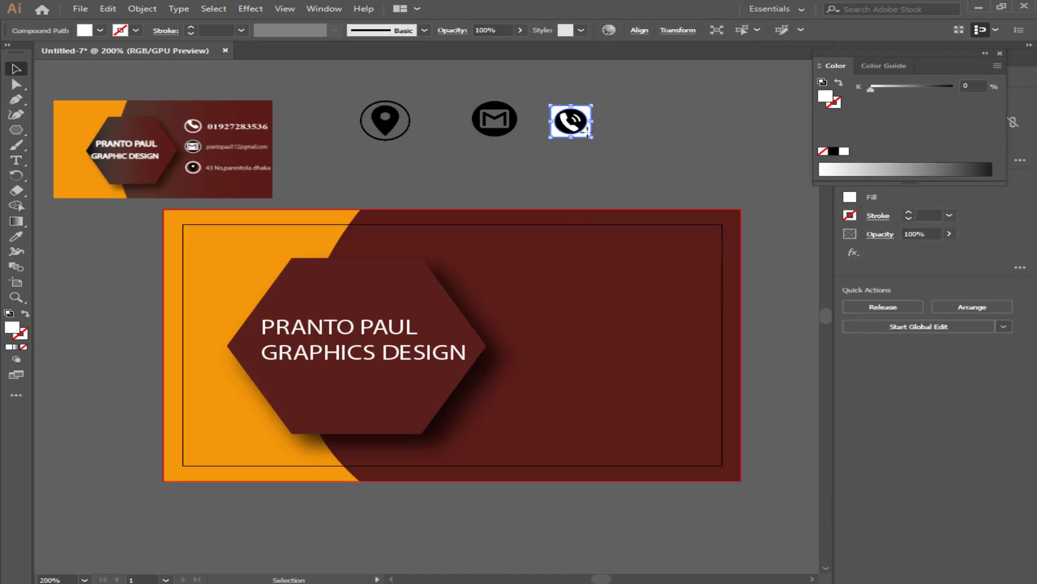
pyautogui.click(597, 134)
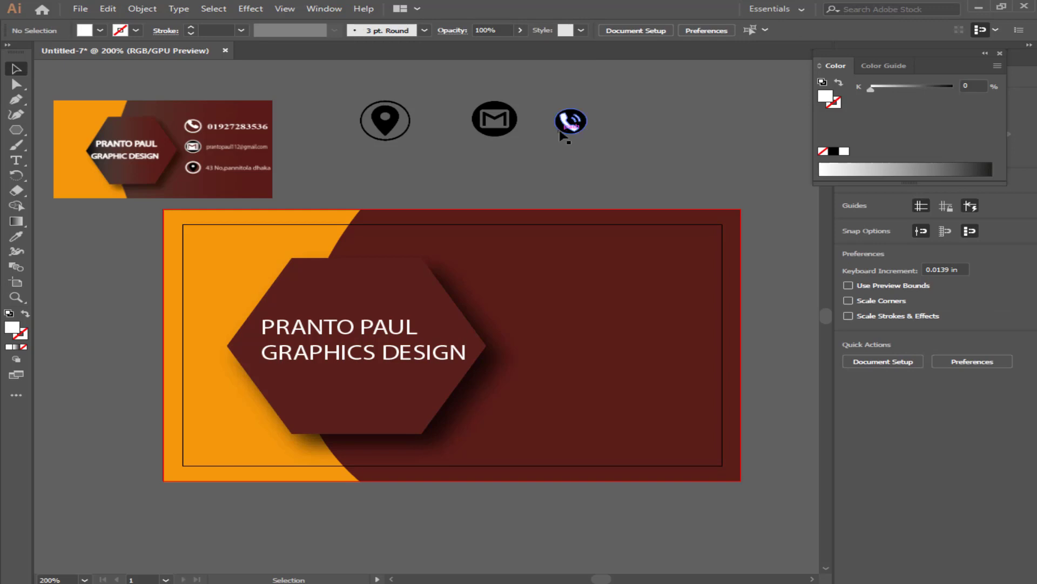
pyautogui.click(564, 130)
pyautogui.click(598, 129)
pyautogui.click(581, 126)
pyautogui.click(844, 152)
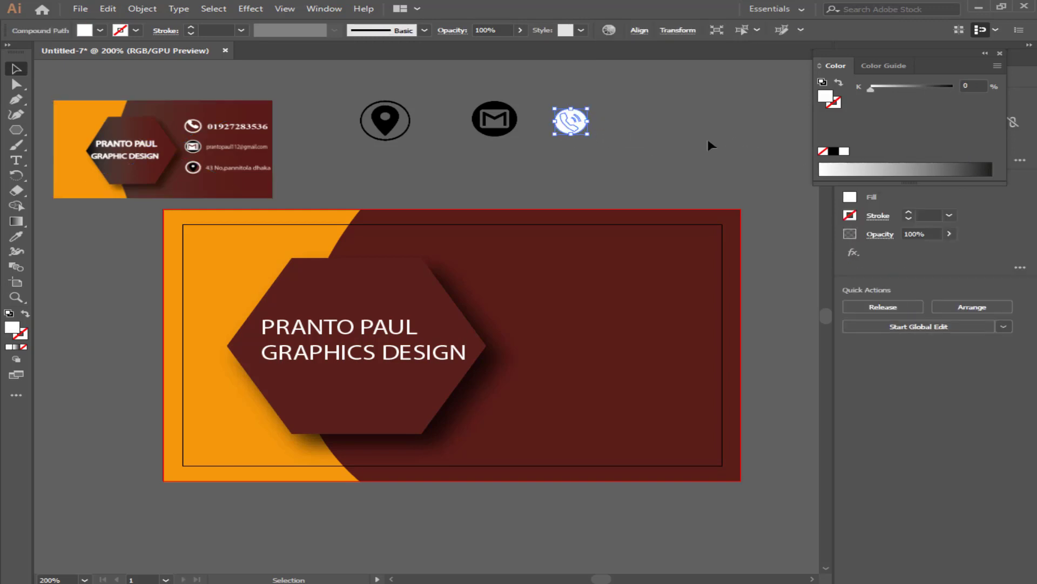
pyautogui.click(606, 140)
# Color the handset and arc shapes black and move the icon onto the maroon area.
pyautogui.click(569, 127)
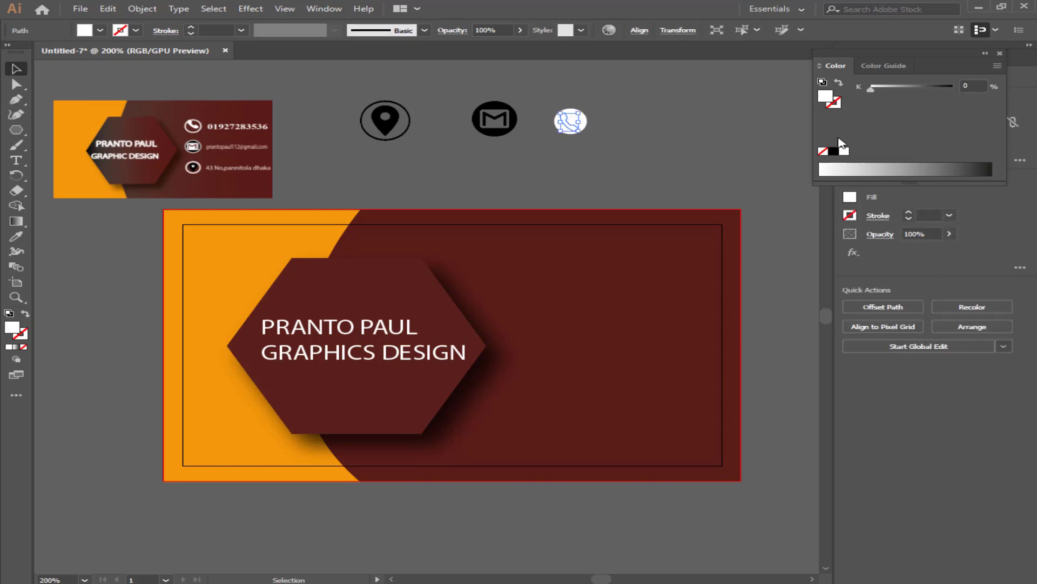
pyautogui.click(833, 153)
pyautogui.click(603, 131)
pyautogui.click(578, 118)
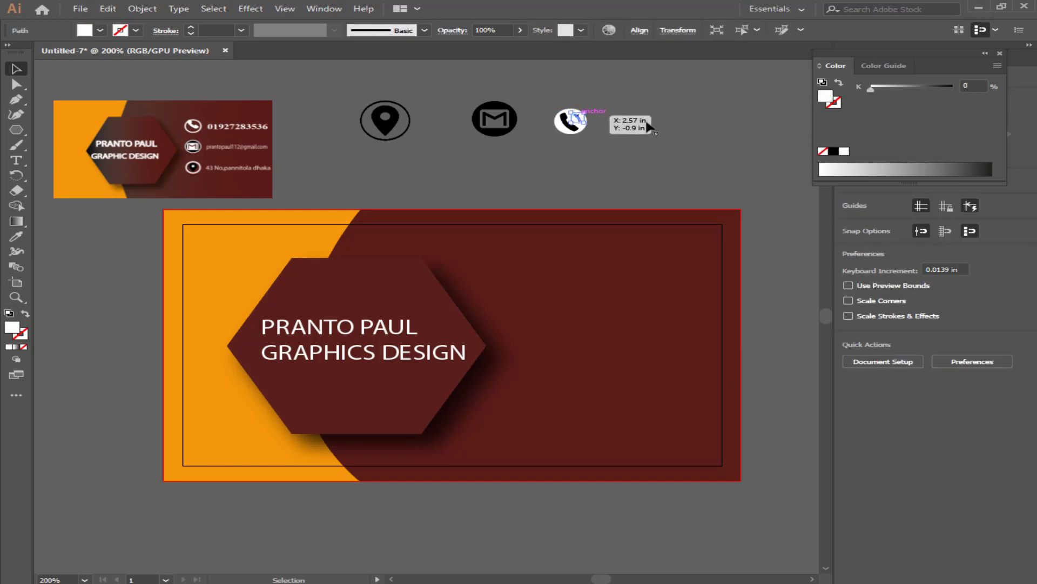
pyautogui.click(835, 153)
pyautogui.click(665, 121)
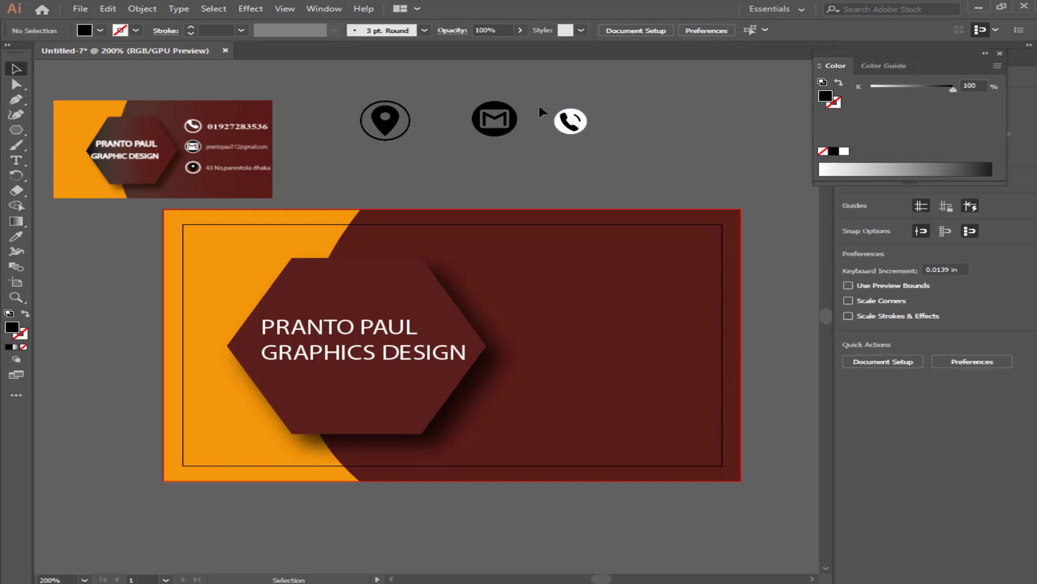
pyautogui.moveTo(630, 139); pyautogui.dragTo(514, 265)
pyautogui.click(467, 92)
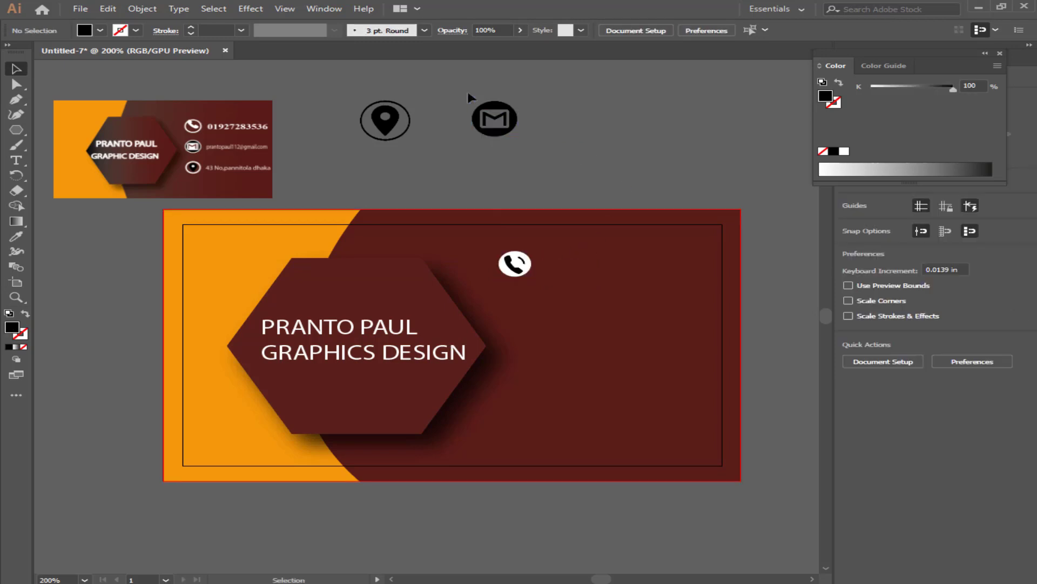
# Image Trace the Gmail mail icon image, then expand and ungroup it into vector paths.
pyautogui.click(513, 128)
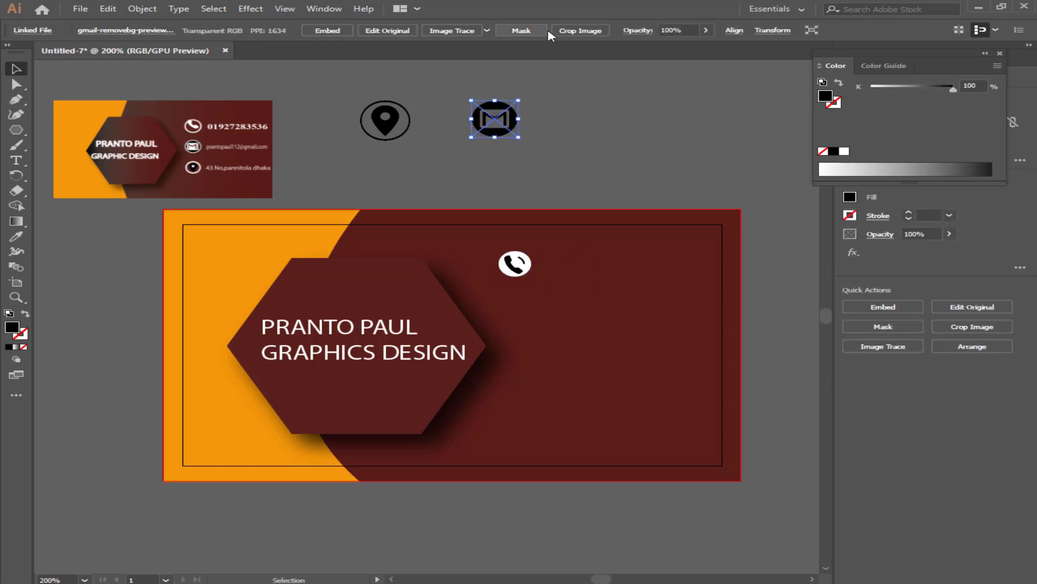
pyautogui.click(470, 33)
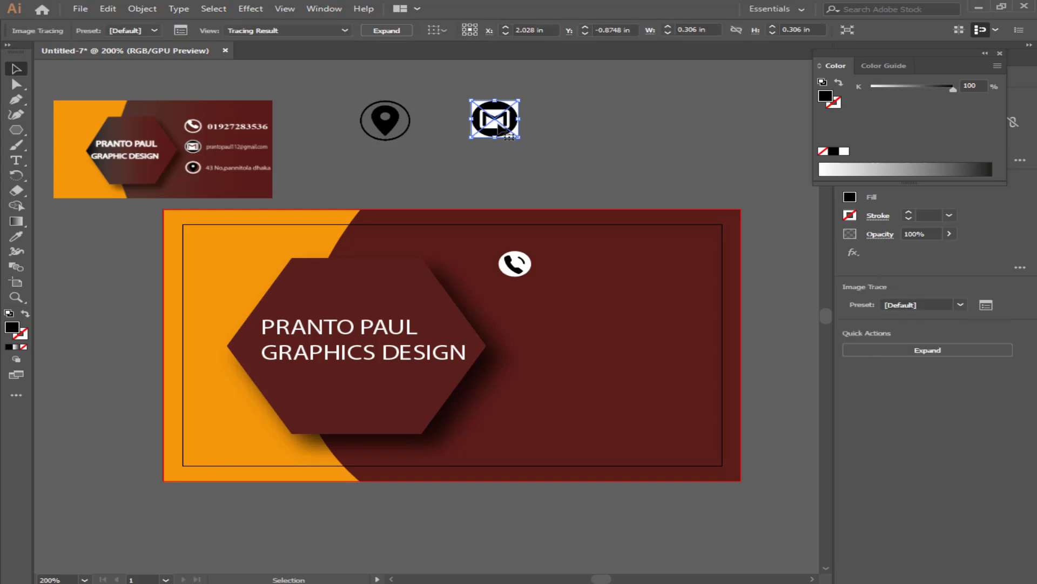
pyautogui.click(372, 29)
pyautogui.rightClick(508, 123)
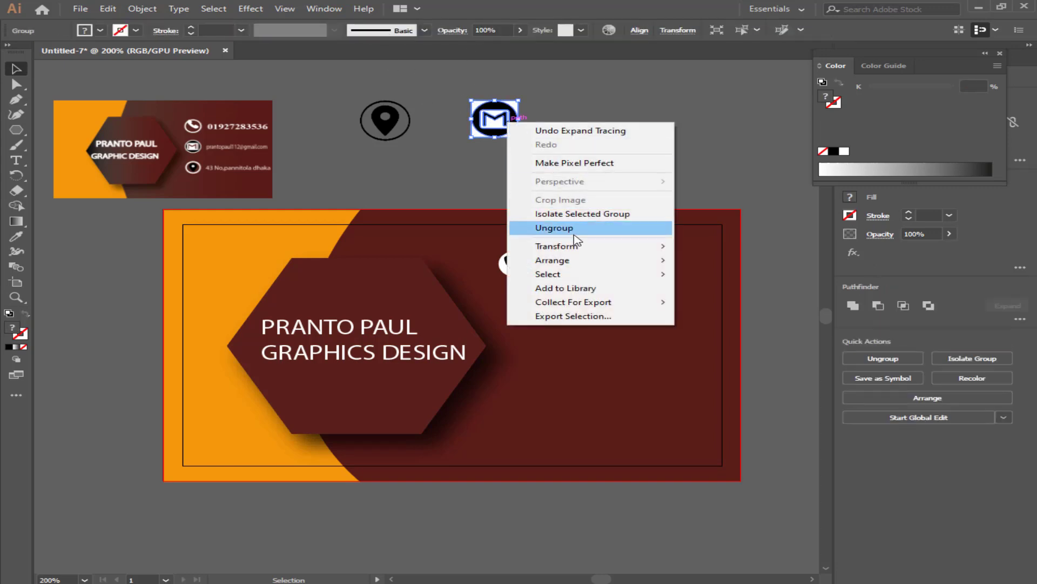
pyautogui.click(572, 228)
# Move the whole mail icon onto the card below the phone icon, then image-trace the location pin.
pyautogui.click(527, 135)
pyautogui.click(518, 130)
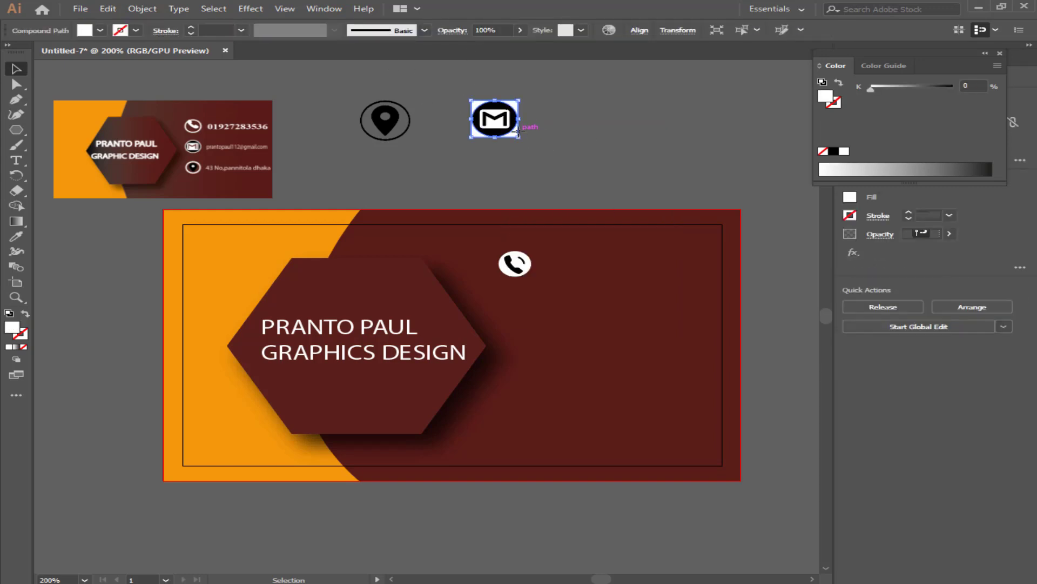
pyautogui.hotkey('ctrl', 'shift', 'a')
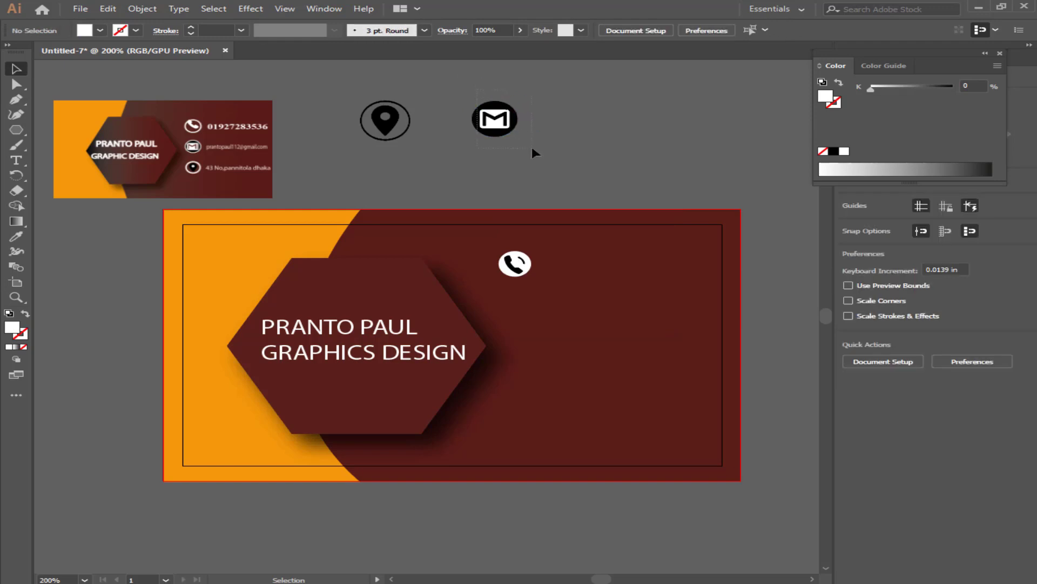
pyautogui.moveTo(476, 89); pyautogui.dragTo(525, 345)
pyautogui.click(587, 176)
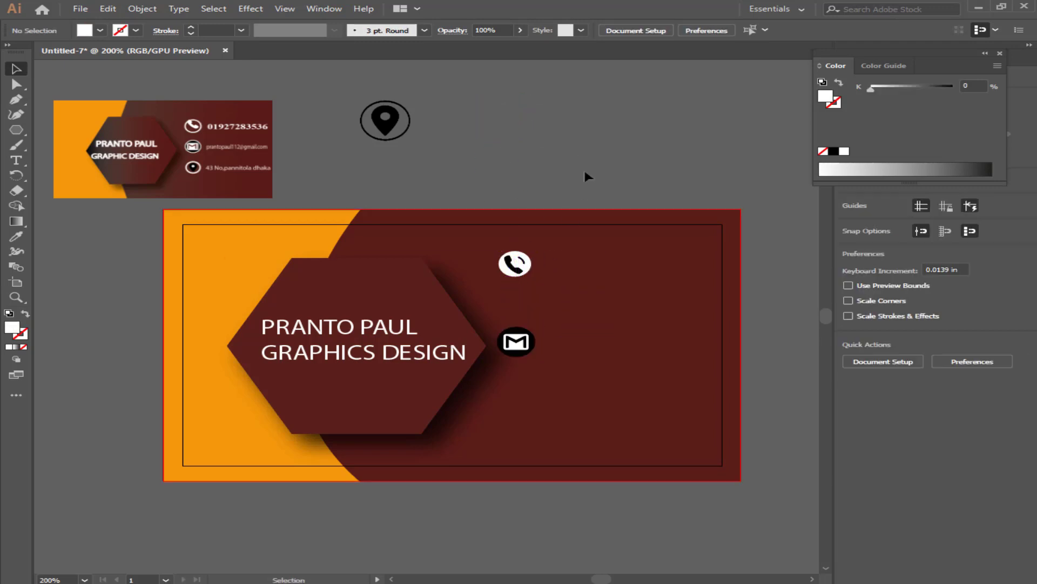
pyautogui.click(386, 127)
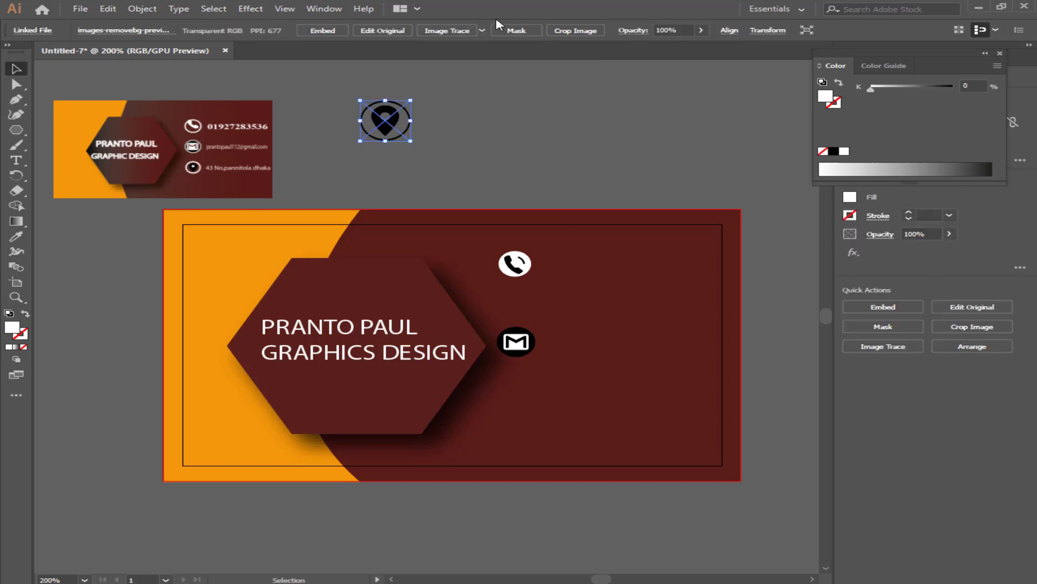
pyautogui.click(459, 30)
# Expand and ungroup the traced location pin, then delete its stray white corner piece.
pyautogui.click(387, 31)
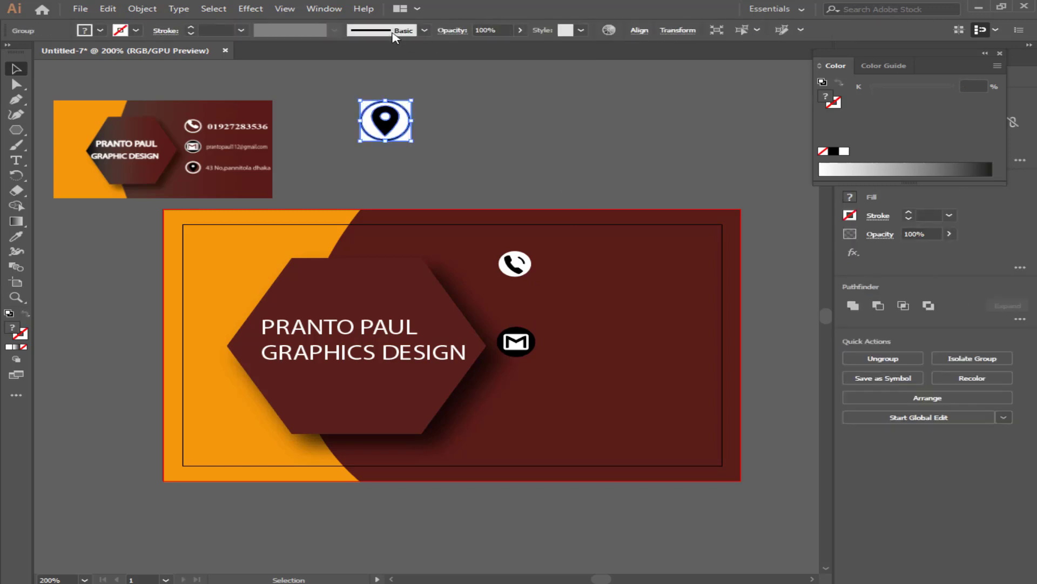
pyautogui.rightClick(382, 119)
pyautogui.click(450, 225)
pyautogui.click(446, 157)
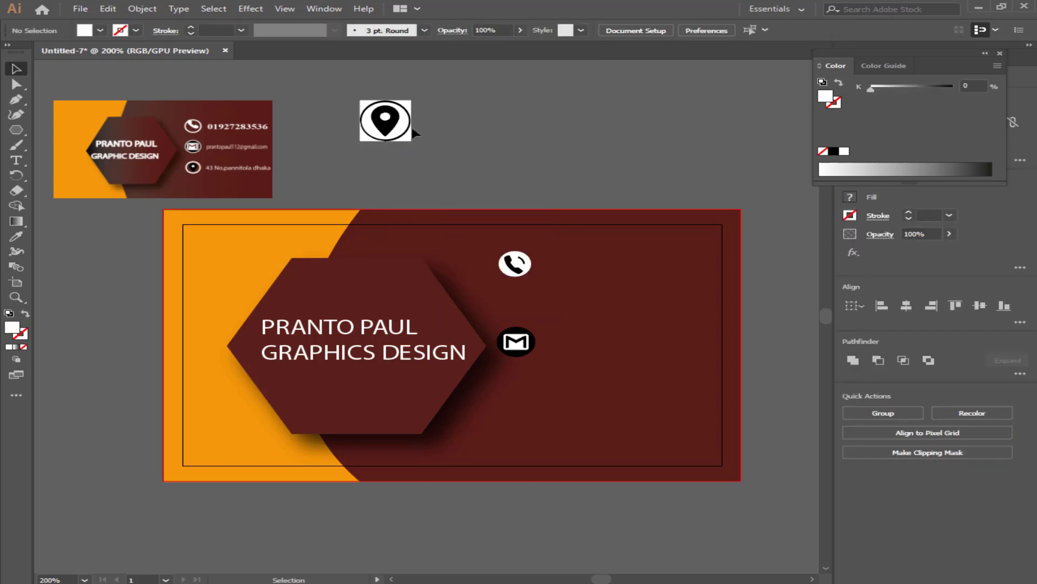
pyautogui.click(406, 138)
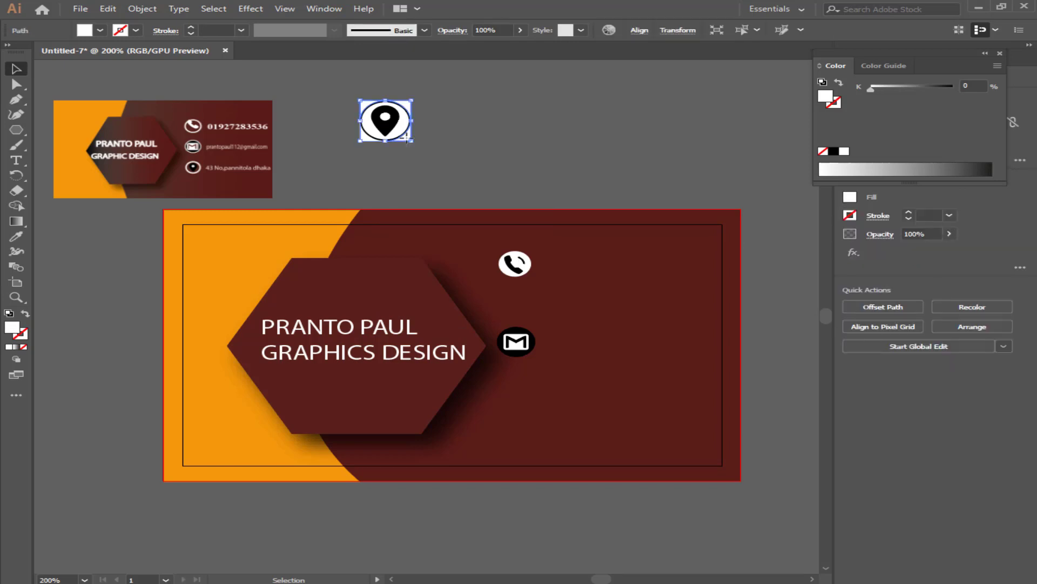
pyautogui.click(380, 152)
pyautogui.click(367, 140)
pyautogui.press('Delete')
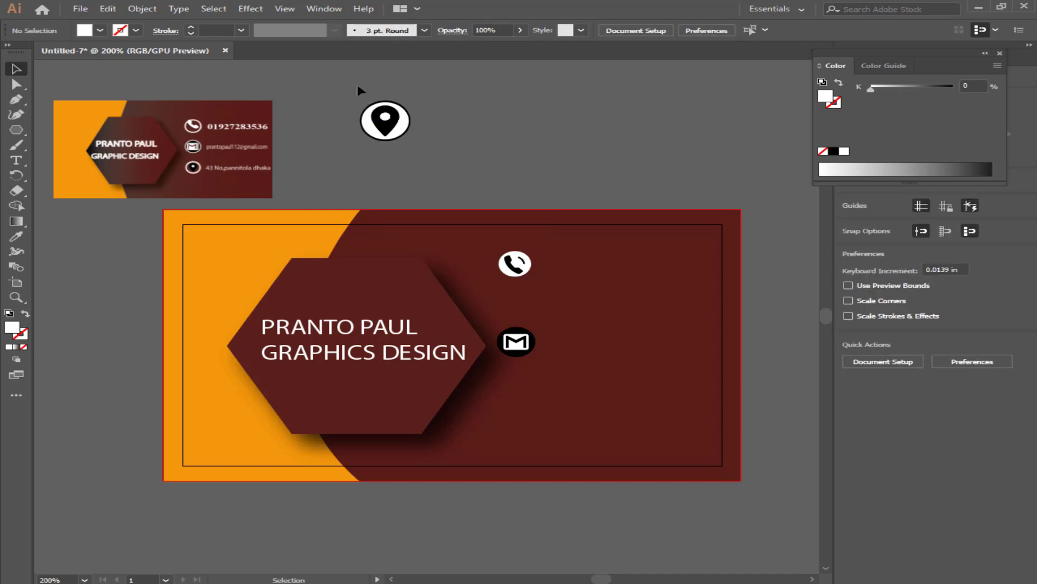
# Select all parts of the pin icon and try shrinking it, then undo the resize.
pyautogui.moveTo(358, 87); pyautogui.dragTo(434, 141)
pyautogui.moveTo(412, 102); pyautogui.dragTo(531, 399)
pyautogui.hotkey('ctrl', 'z')
pyautogui.hotkey('ctrl', 'z')
# Select the mail icon's parts, make a compound path, and nudge it up under the phone icon.
pyautogui.click(537, 222)
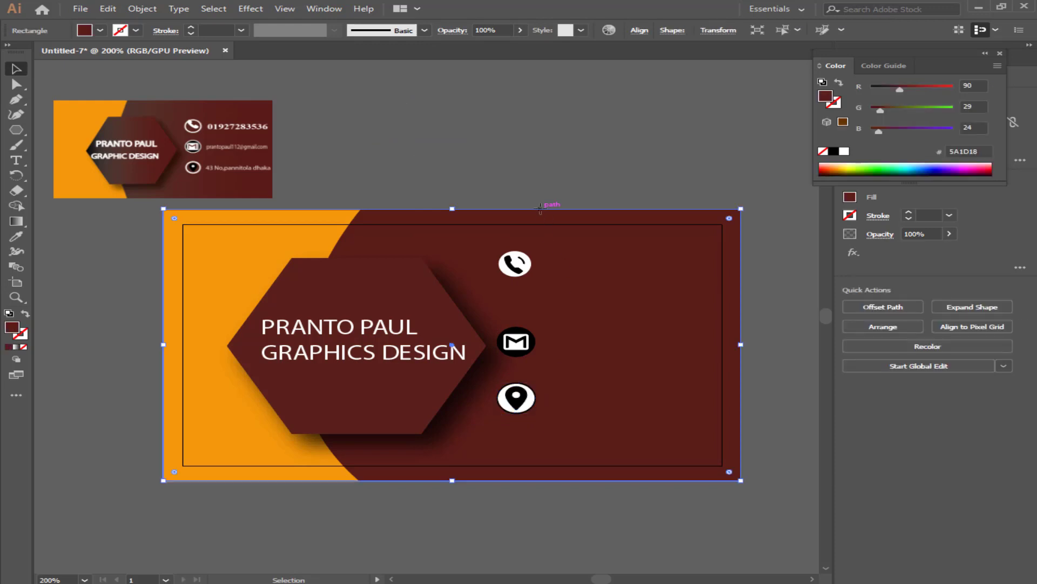
pyautogui.click(517, 350)
pyautogui.click(526, 361)
pyautogui.click(522, 344)
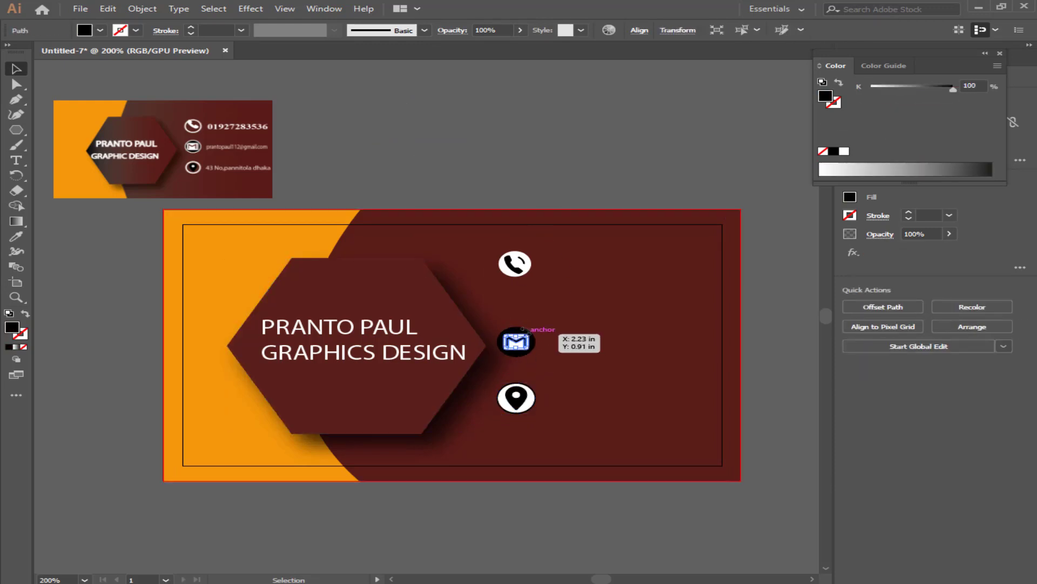
pyautogui.keyDown('shift'); pyautogui.click(518, 340); pyautogui.keyUp('shift')
pyautogui.moveTo(518, 341); pyautogui.dragTo(518, 340)
pyautogui.hotkey('ctrl', '8')
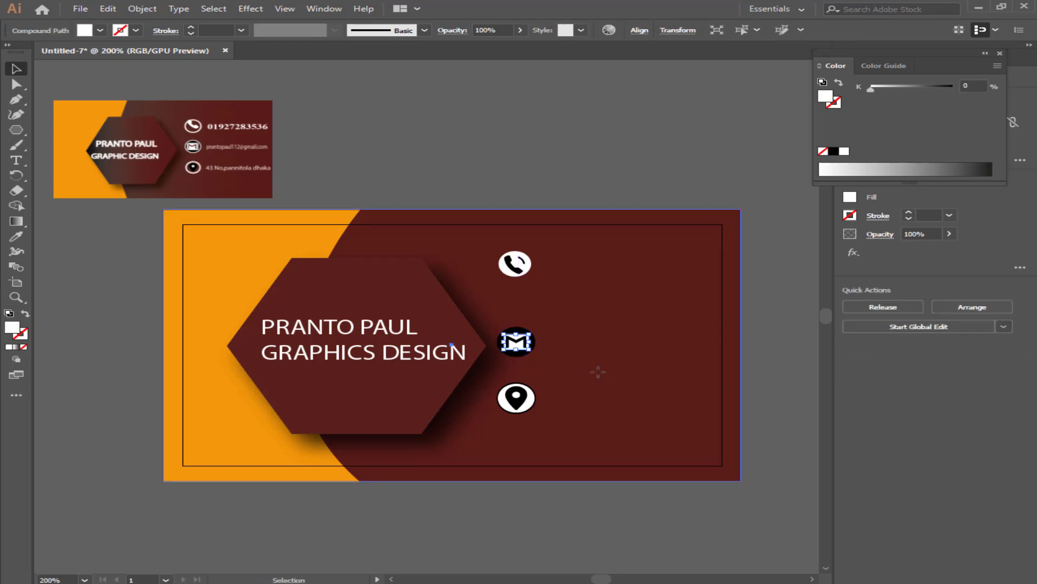
pyautogui.click(598, 371)
pyautogui.hotkey('ctrl', 'shift', 'a')
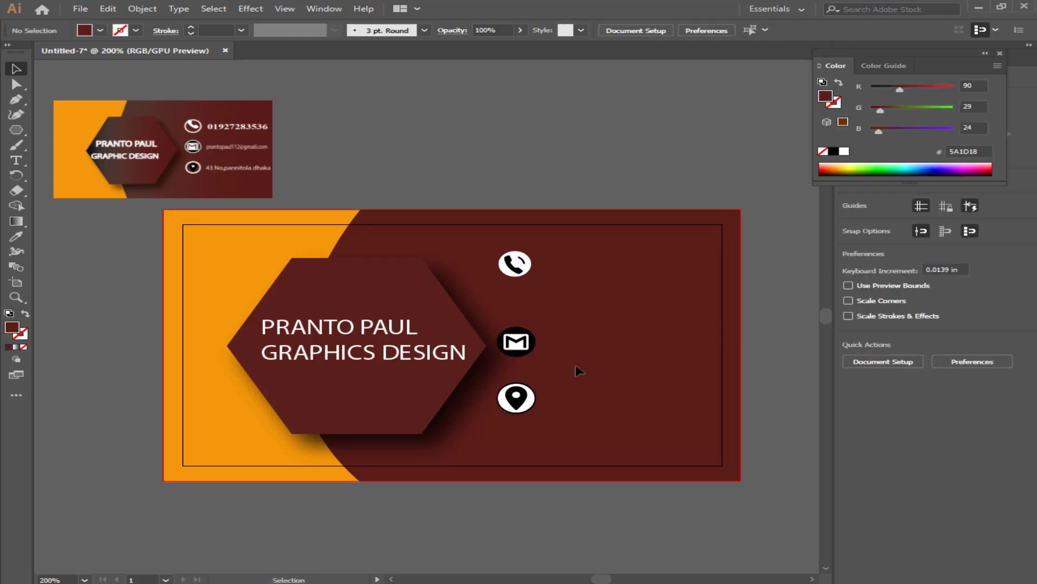
pyautogui.moveTo(509, 348); pyautogui.dragTo(509, 340)
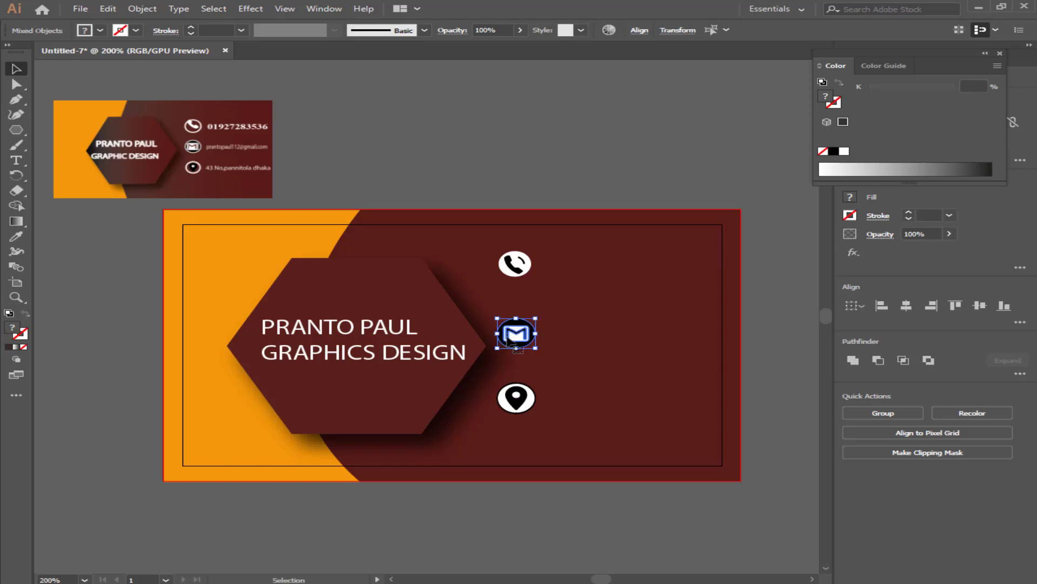
pyautogui.hotkey('ctrl', 'shift', 'a')
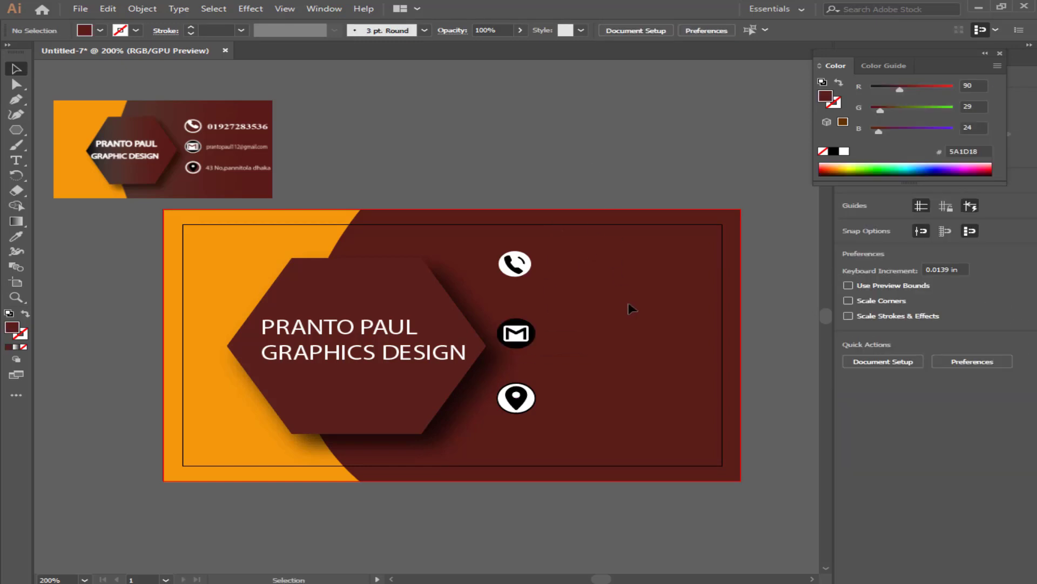
# Type the phone number as a text line, fill it white, and move it beside the handset icon.
pyautogui.click(16, 161)
pyautogui.click(462, 158)
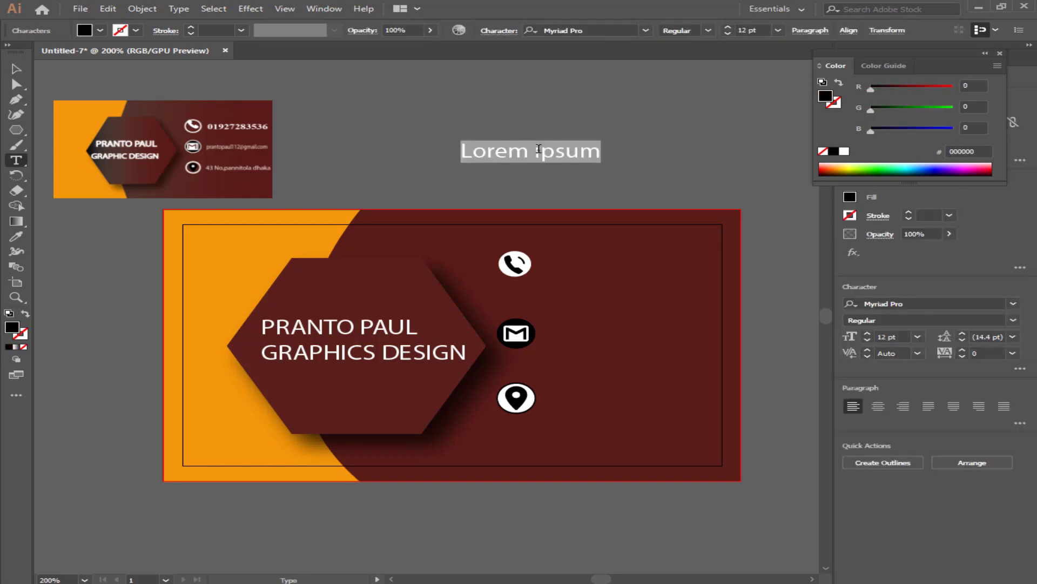
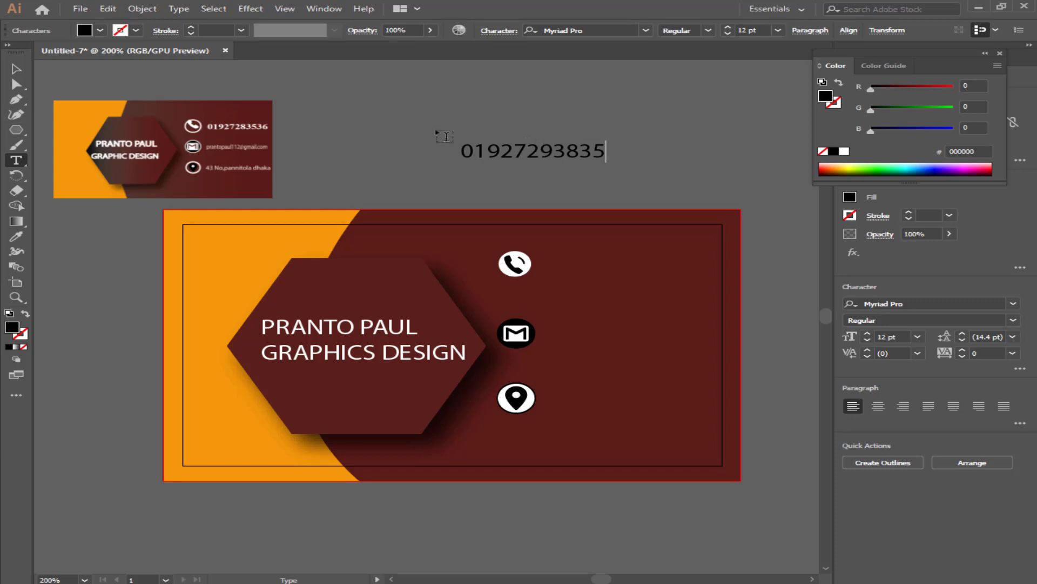
pyautogui.click(18, 71)
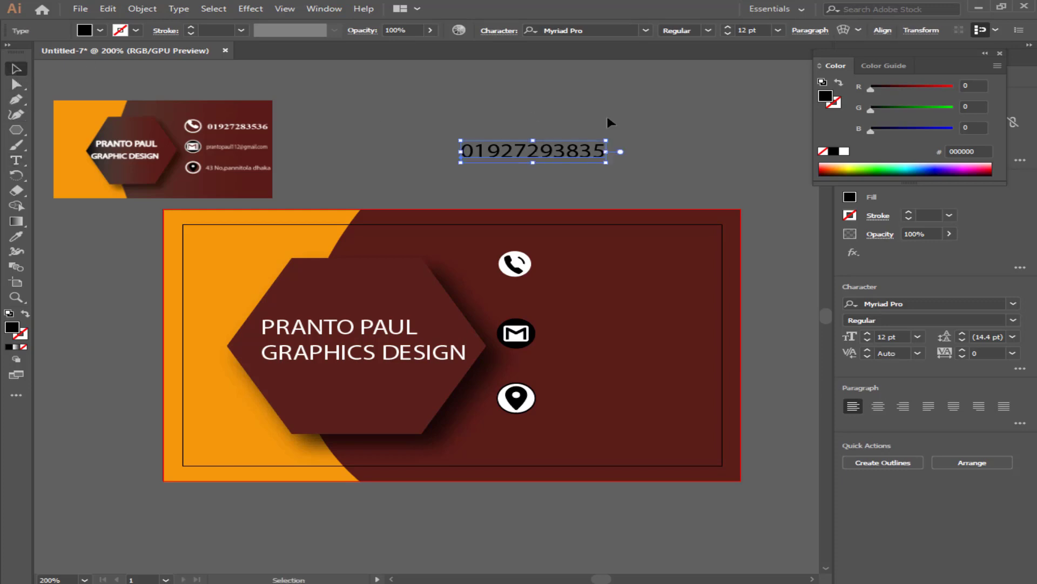
pyautogui.click(845, 151)
pyautogui.moveTo(564, 154); pyautogui.dragTo(540, 336)
# Replace the copied line with the e-mail address, resize it, and attempt to fix the @ sign.
pyautogui.press('t')
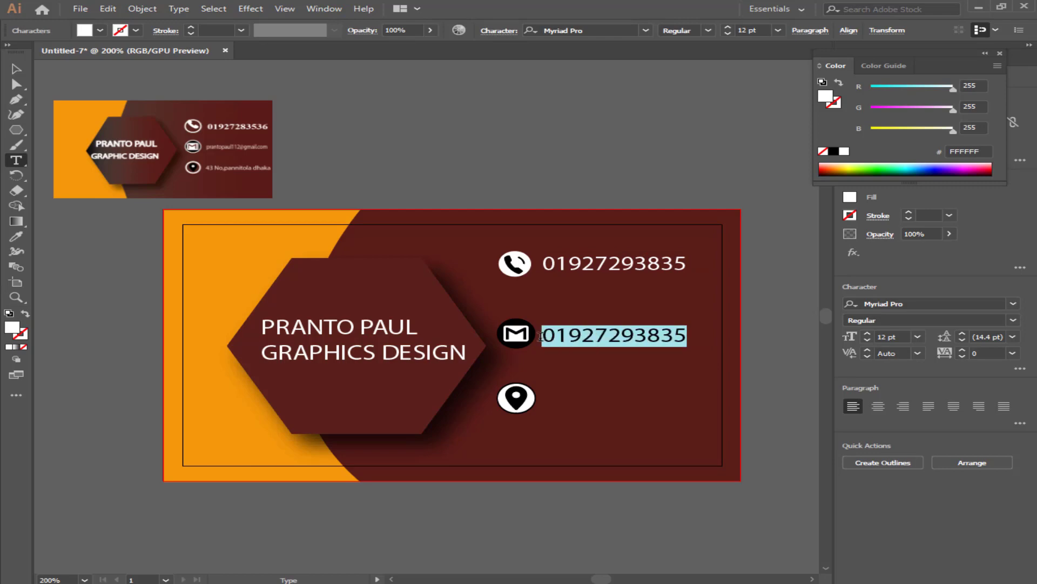
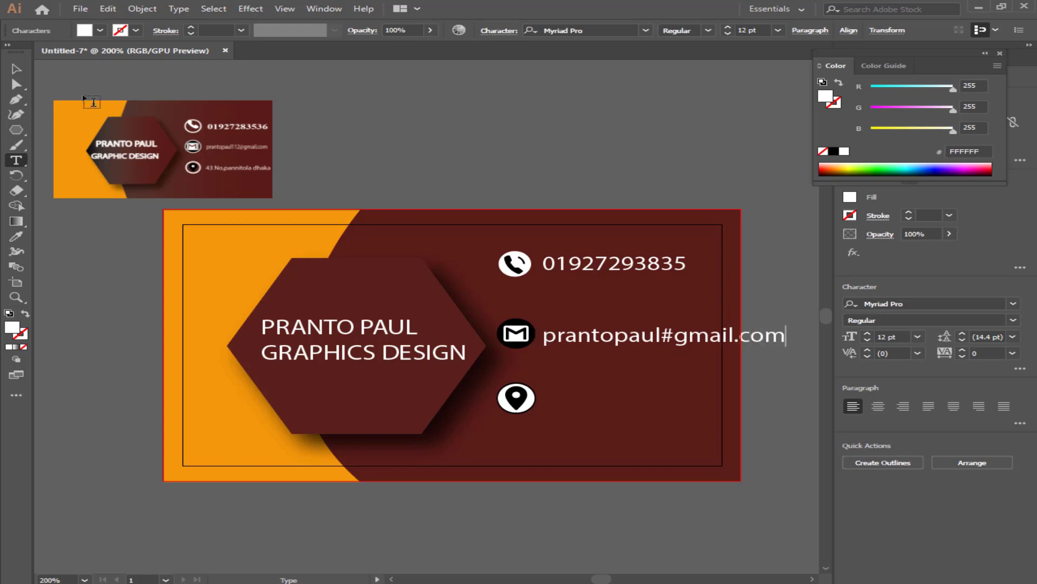
pyautogui.click(17, 69)
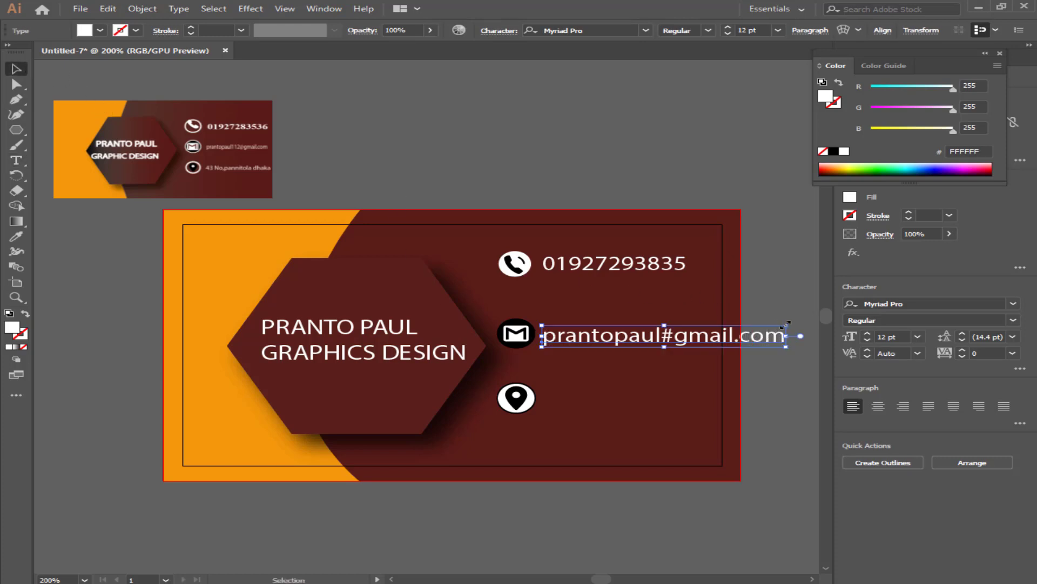
pyautogui.moveTo(787, 324); pyautogui.dragTo(759, 329)
pyautogui.moveTo(663, 344); pyautogui.dragTo(663, 349)
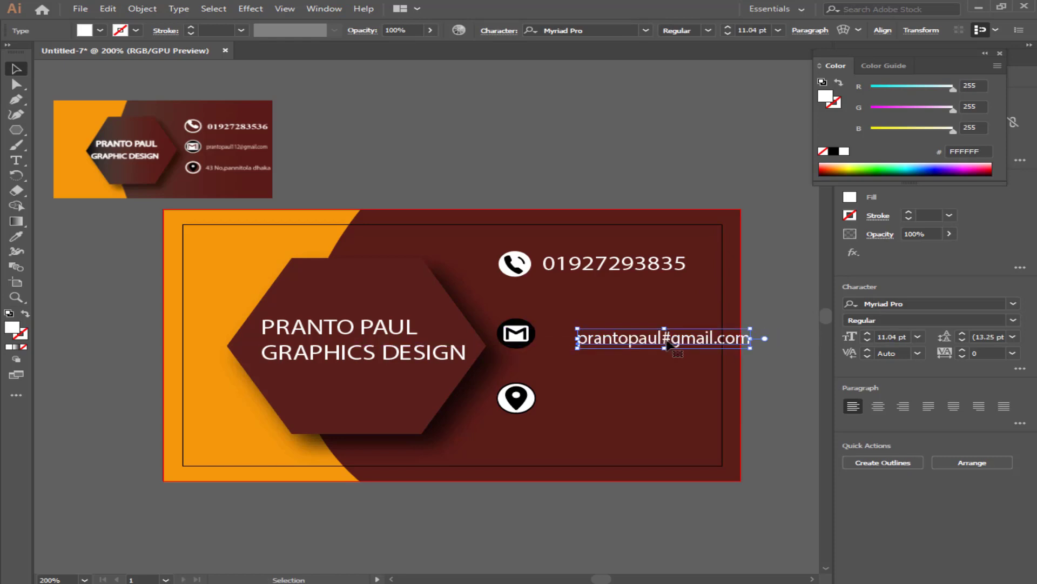
pyautogui.press('t')
pyautogui.click(668, 338)
pyautogui.press('BackSpace')
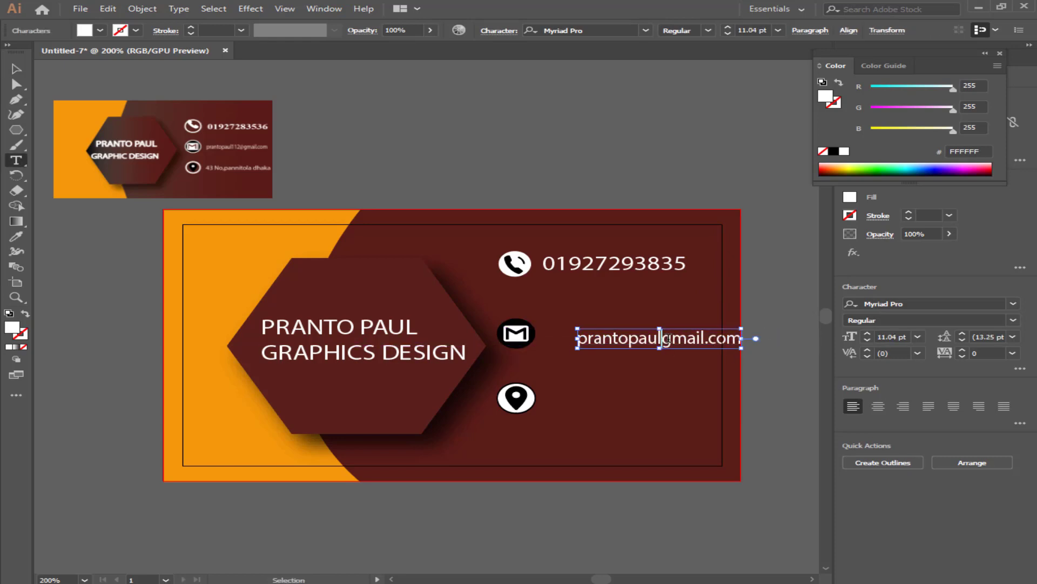
pyautogui.hotkey('ctrl', '2')
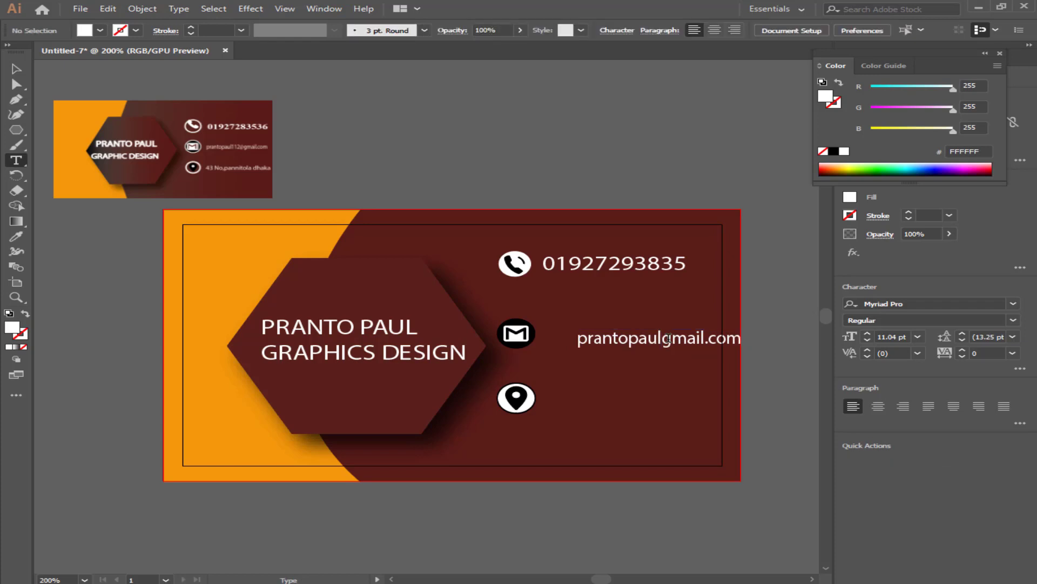
pyautogui.write('@')
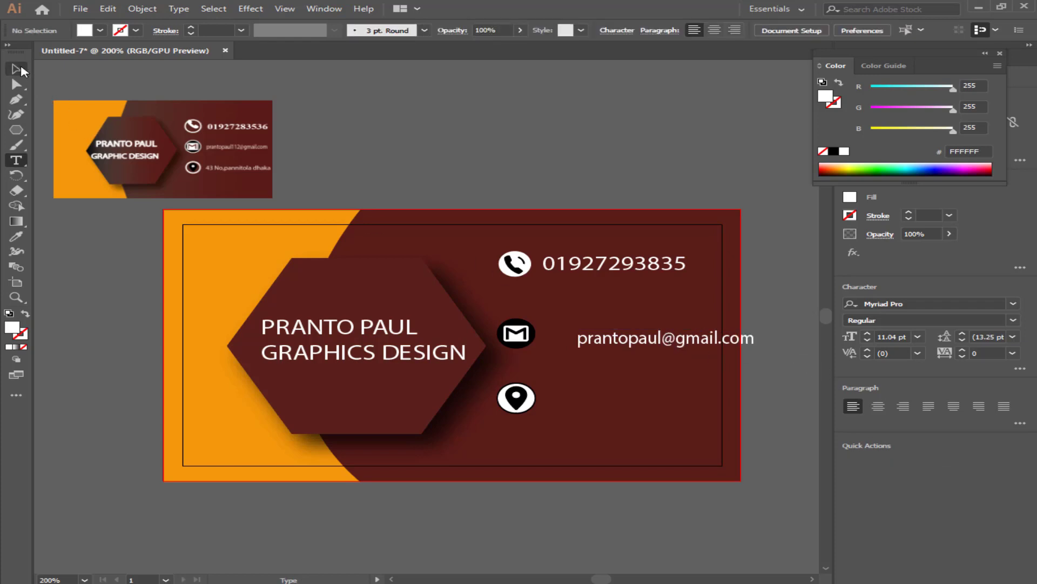
pyautogui.press('Escape')
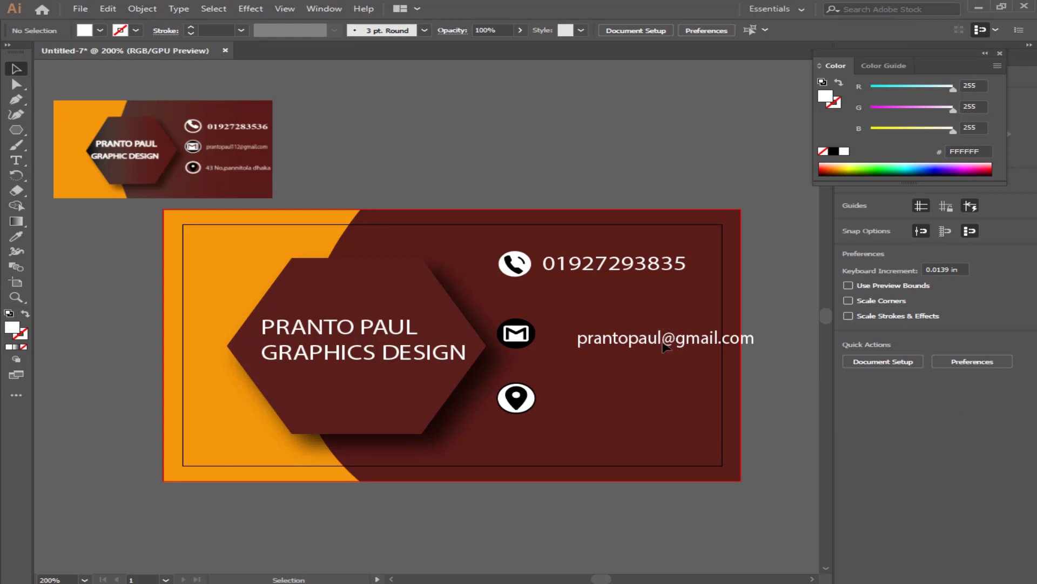
pyautogui.hotkey('ctrl', 'z')
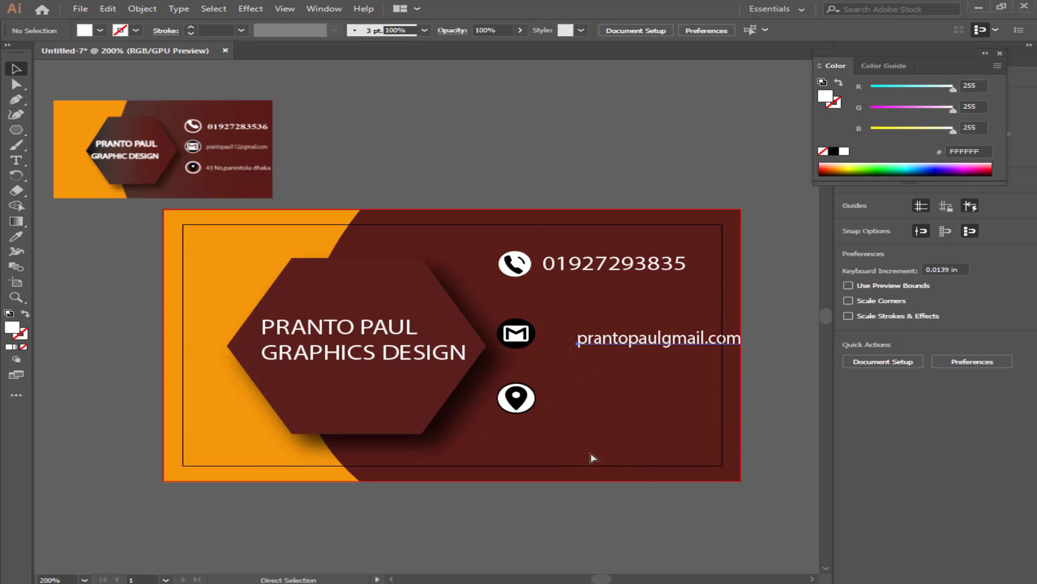
# Insert the @ sign, position the e-mail text by the mail icon, and place a copy by the pin.
pyautogui.click(708, 339)
pyautogui.moveTo(711, 340); pyautogui.dragTo(659, 336)
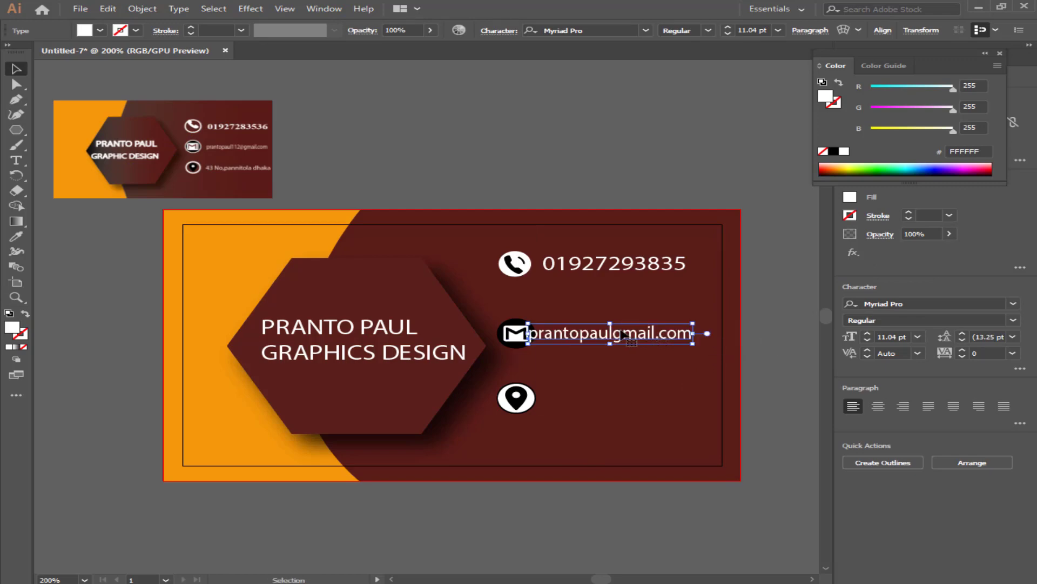
pyautogui.doubleClick(609, 333)
pyautogui.click(614, 335)
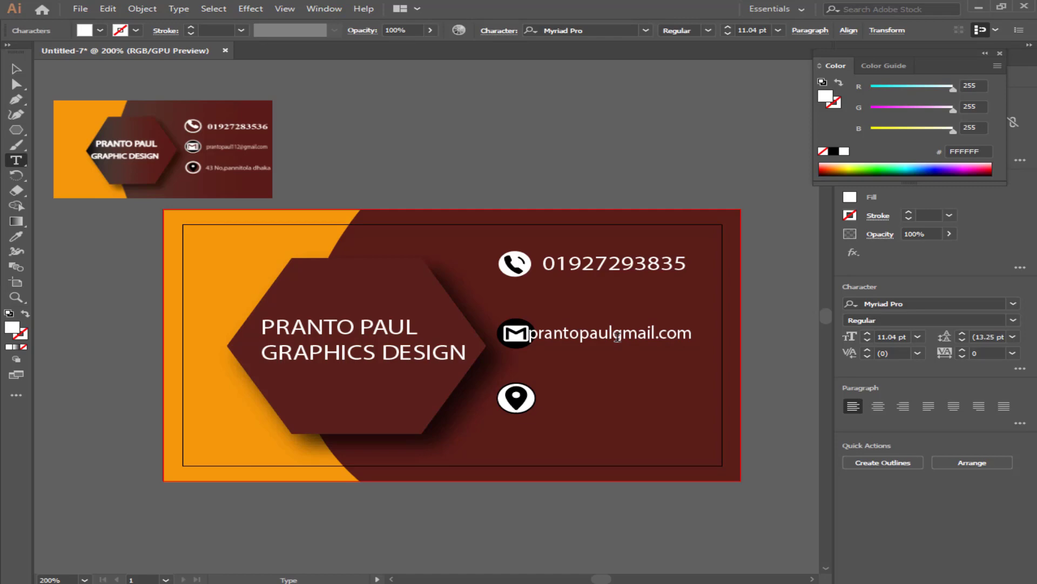
pyautogui.write('@')
pyautogui.press('Escape')
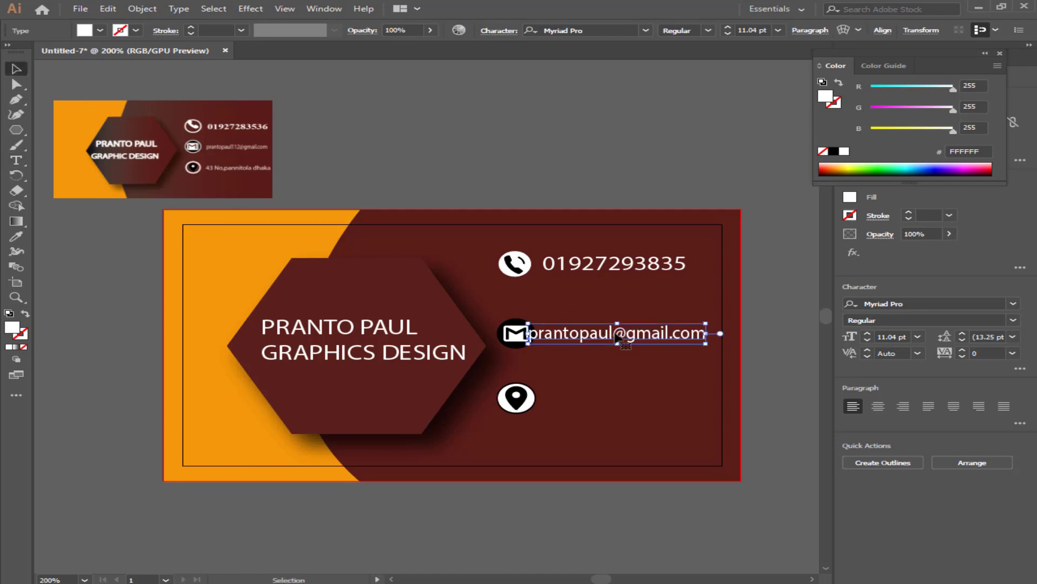
pyautogui.moveTo(615, 335); pyautogui.dragTo(677, 400)
pyautogui.click(697, 192)
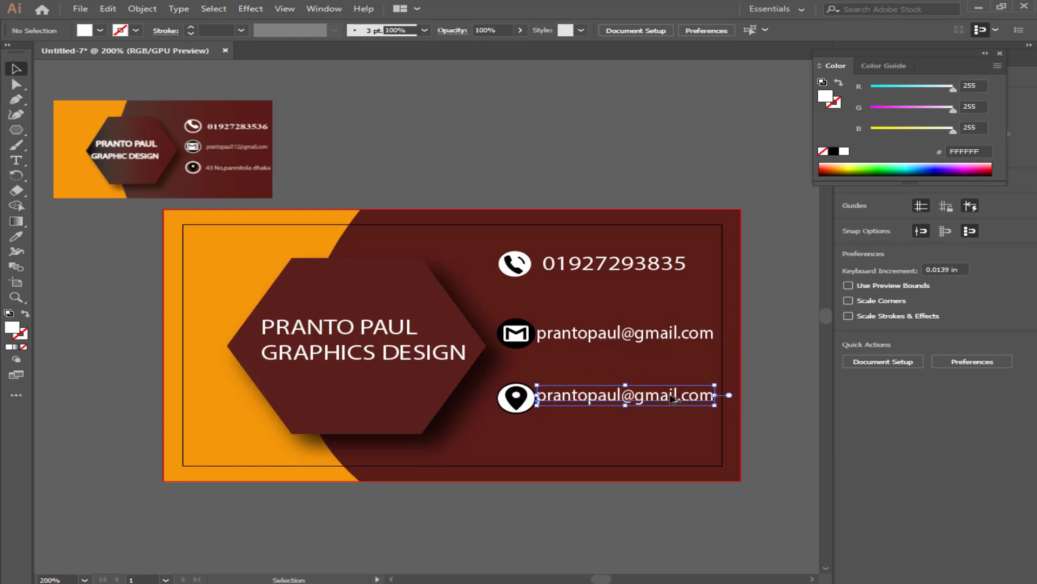
# Retype the duplicate line as the town and city, move it beside the pin, and shrink the e-mail line.
pyautogui.press('t')
pyautogui.tripleClick(676, 394)
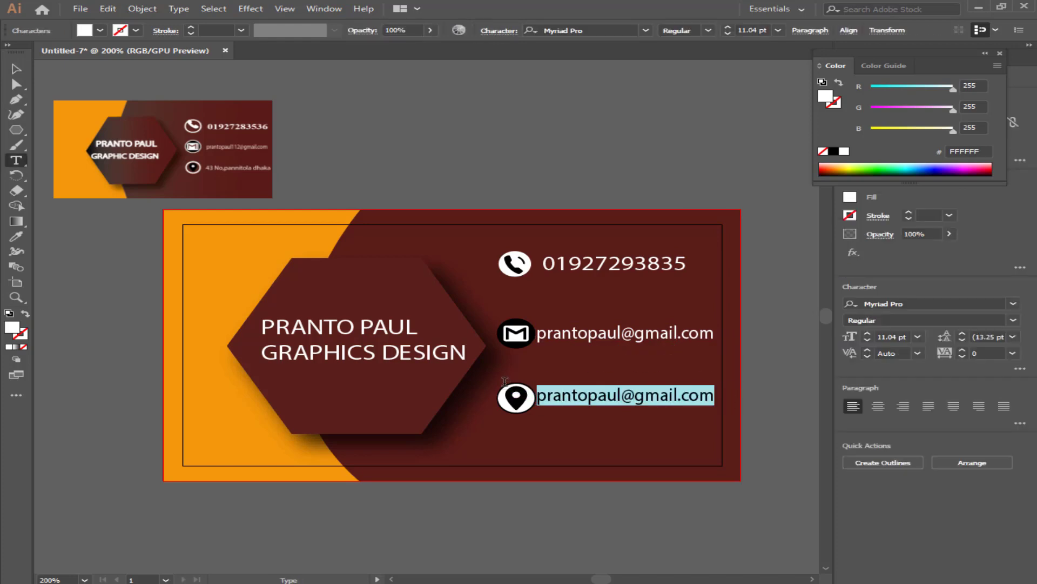
pyautogui.write('Taton')
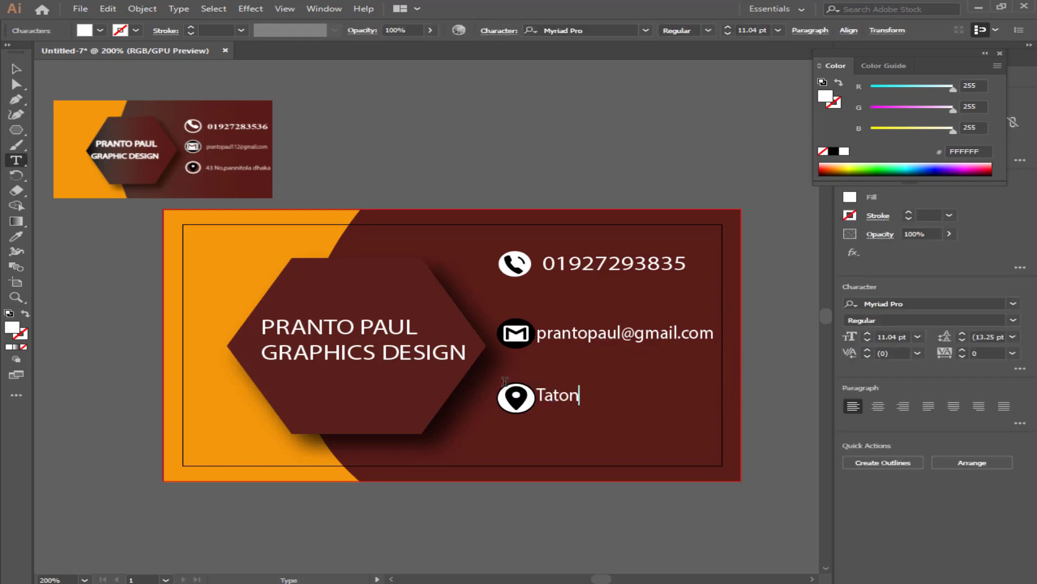
pyautogui.write('a')
pyautogui.press('BackSpace')
pyautogui.press('BackSpace')
pyautogui.write('bazar D')
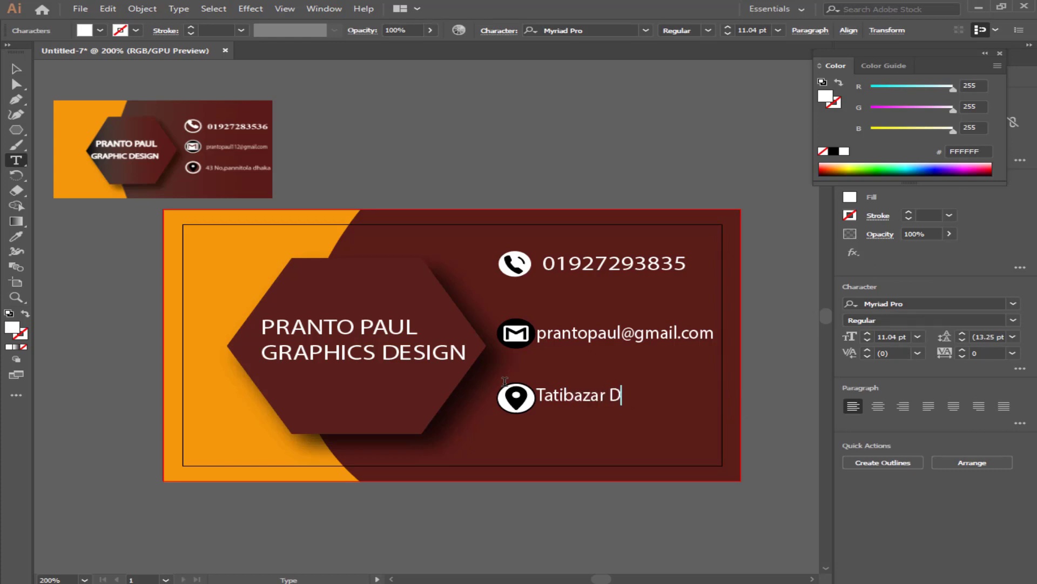
pyautogui.write('haka')
pyautogui.click(17, 70)
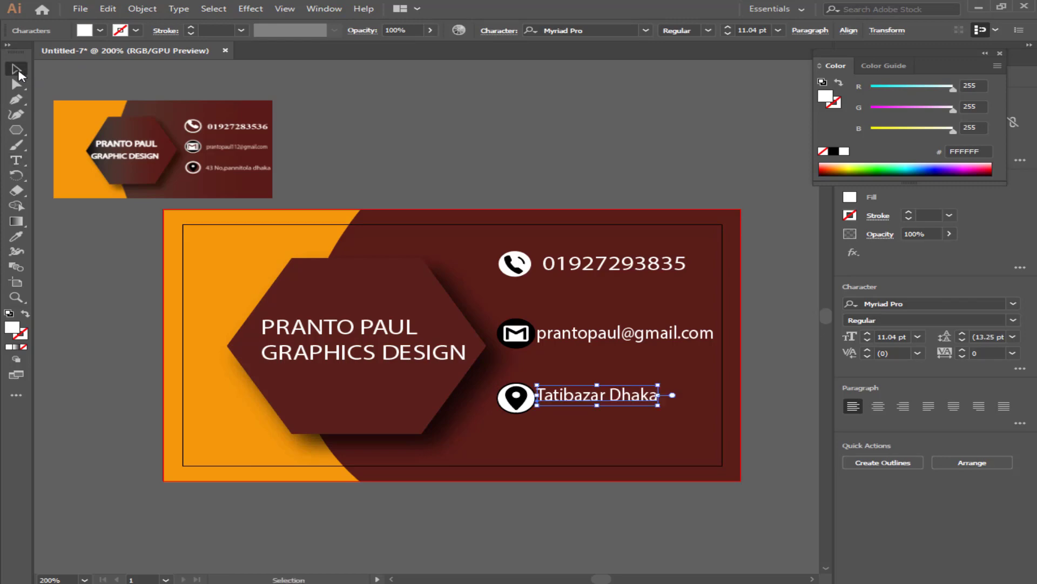
pyautogui.moveTo(634, 396); pyautogui.dragTo(699, 419)
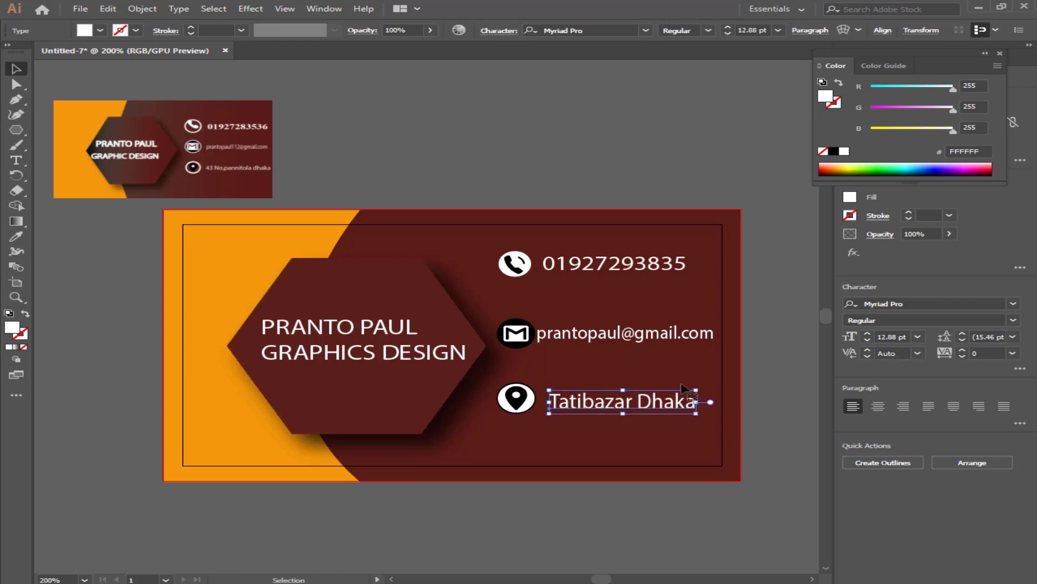
pyautogui.click(670, 335)
pyautogui.moveTo(521, 347); pyautogui.dragTo(545, 342)
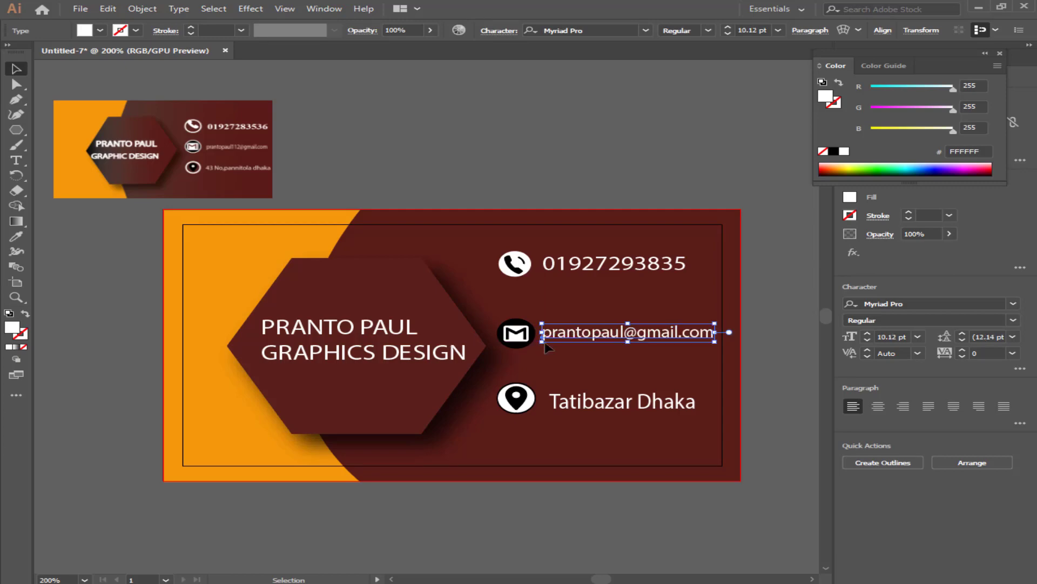
pyautogui.click(663, 149)
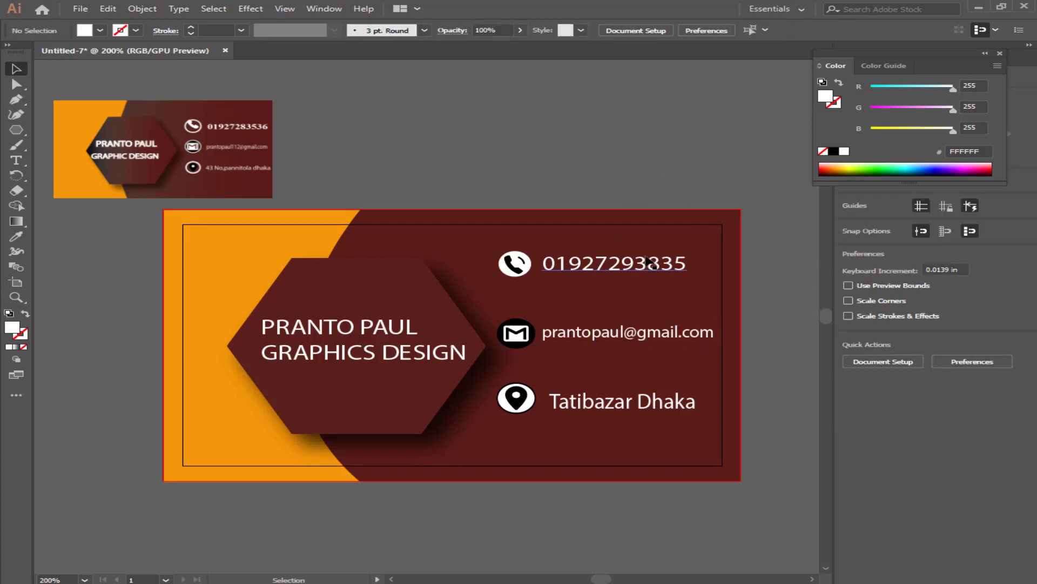
# Delete the sample reference image, then select all the card artwork and group it into one object.
pyautogui.click(240, 149)
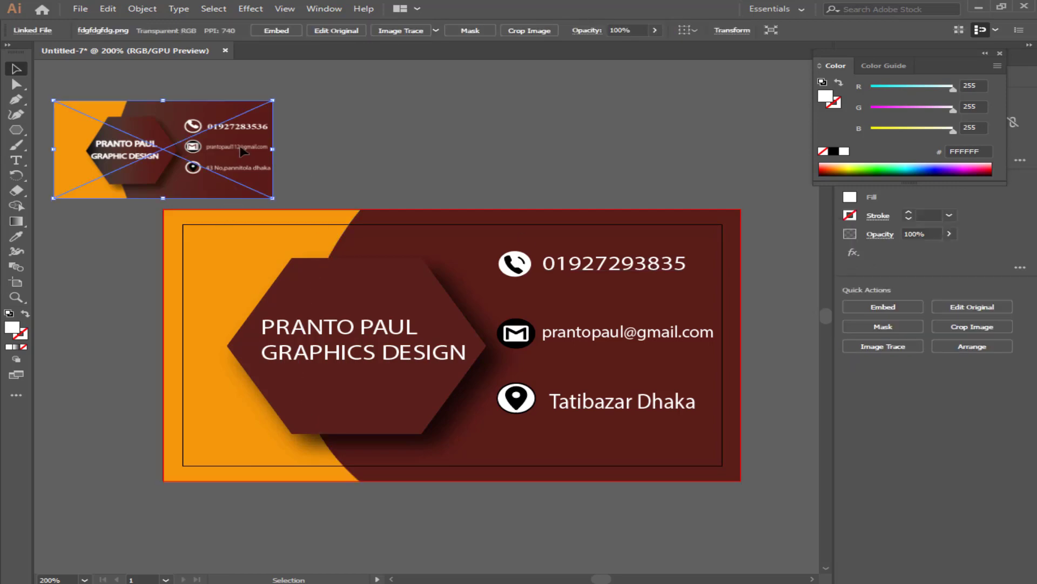
pyautogui.press('Delete')
pyautogui.hotkey('ctrl', 'a')
pyautogui.rightClick(654, 384)
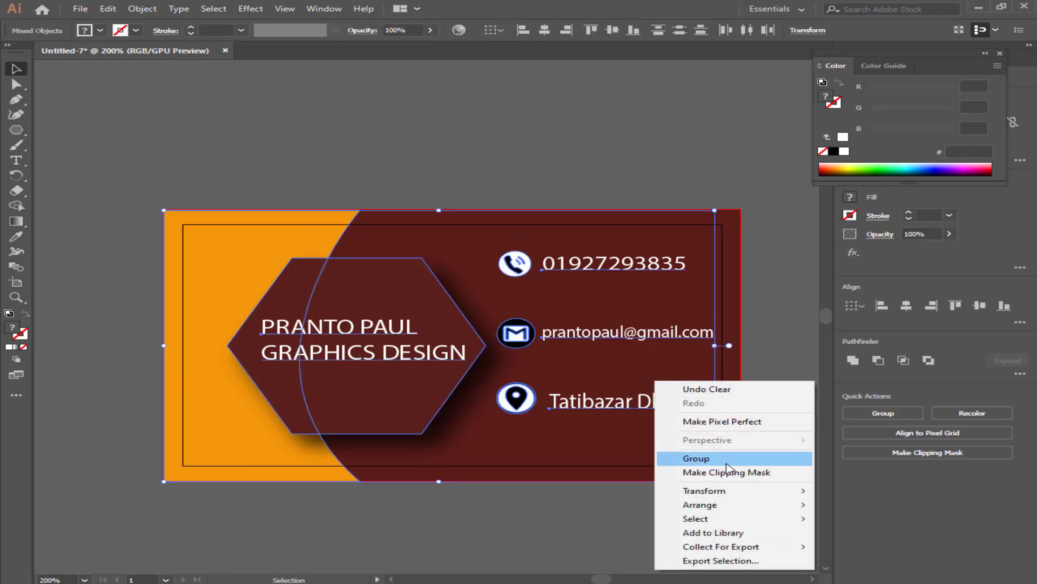
pyautogui.click(703, 459)
pyautogui.scroll(-1, 576, 409)
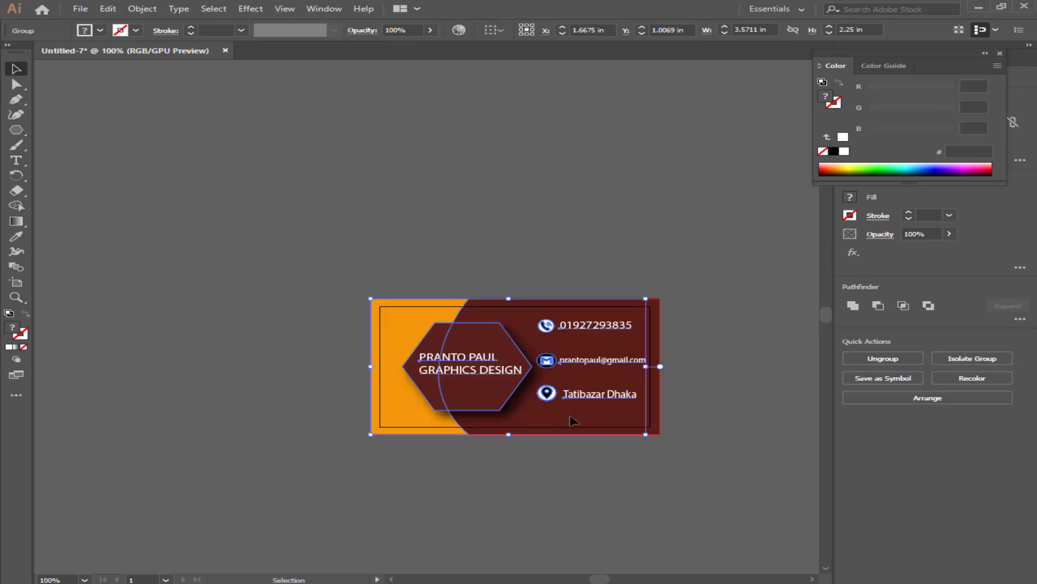
pyautogui.scroll(-1, 571, 418)
pyautogui.click(573, 419)
pyautogui.scroll(1, 569, 407)
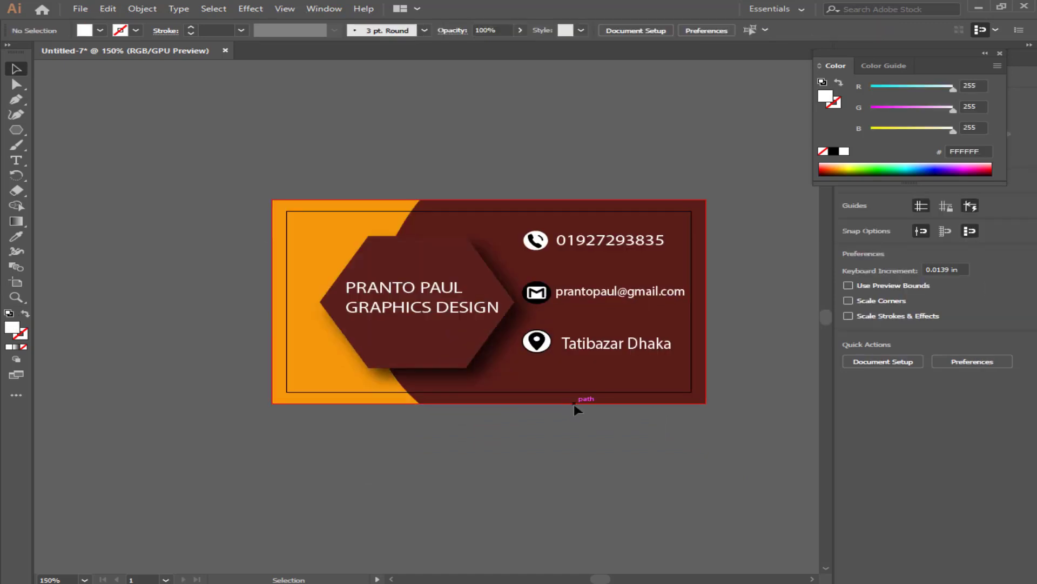
pyautogui.scroll(1, 574, 403)
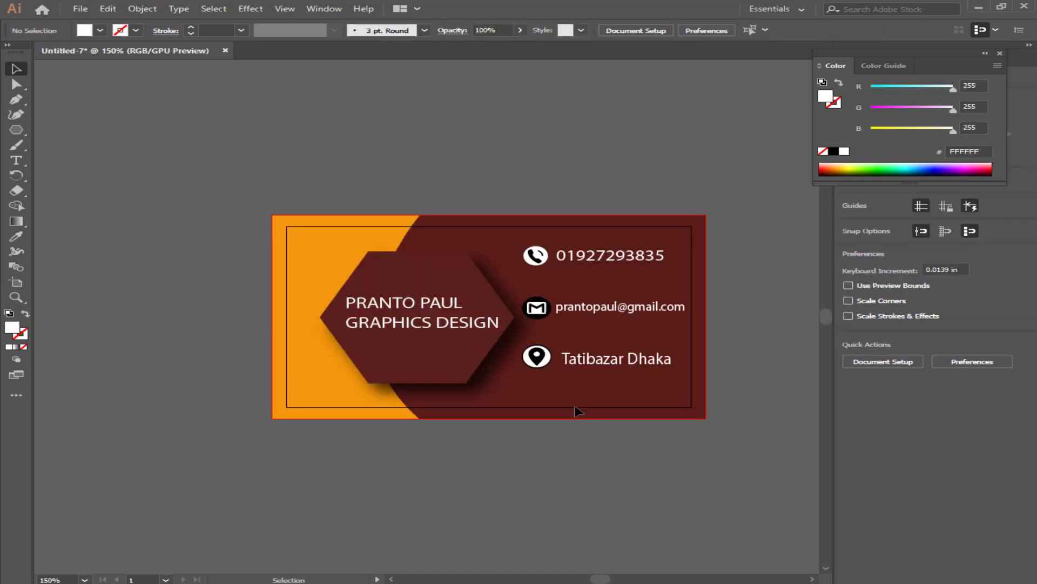